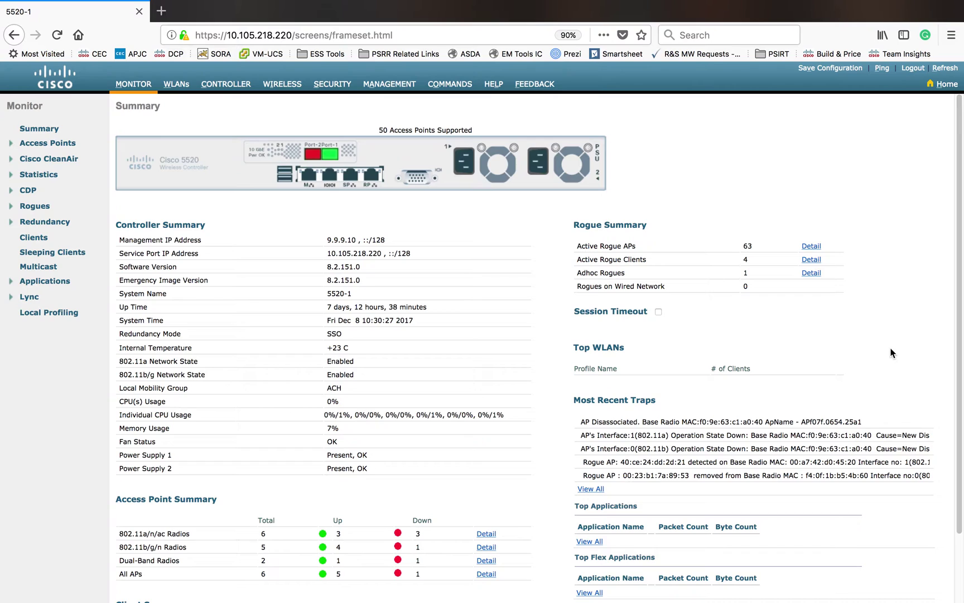
- Note software version 8.2.151.0 and bring up the Download file to Controller page under COMMANDS
double_click(347, 266)
click(449, 84)
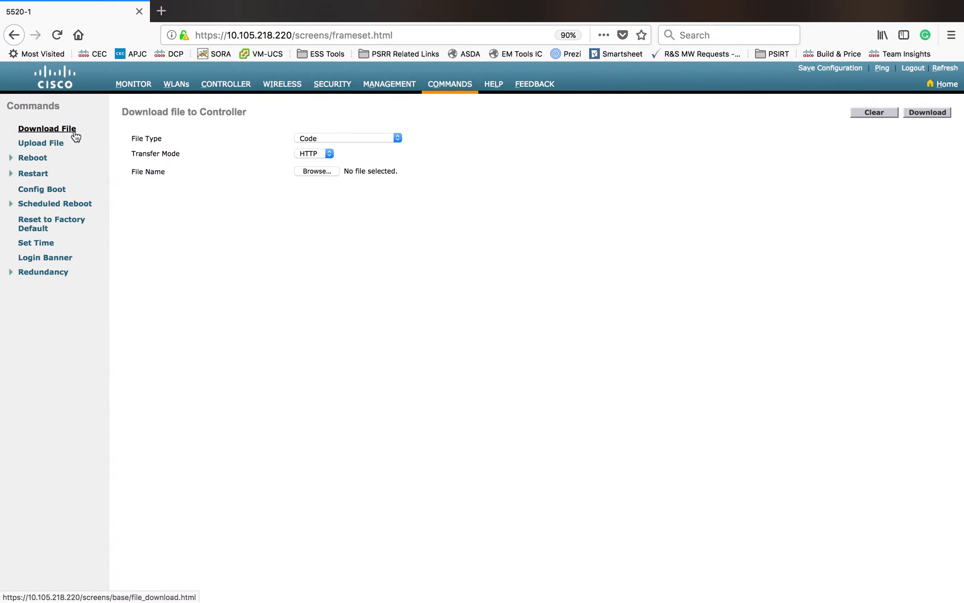
drag(123, 112, 249, 114)
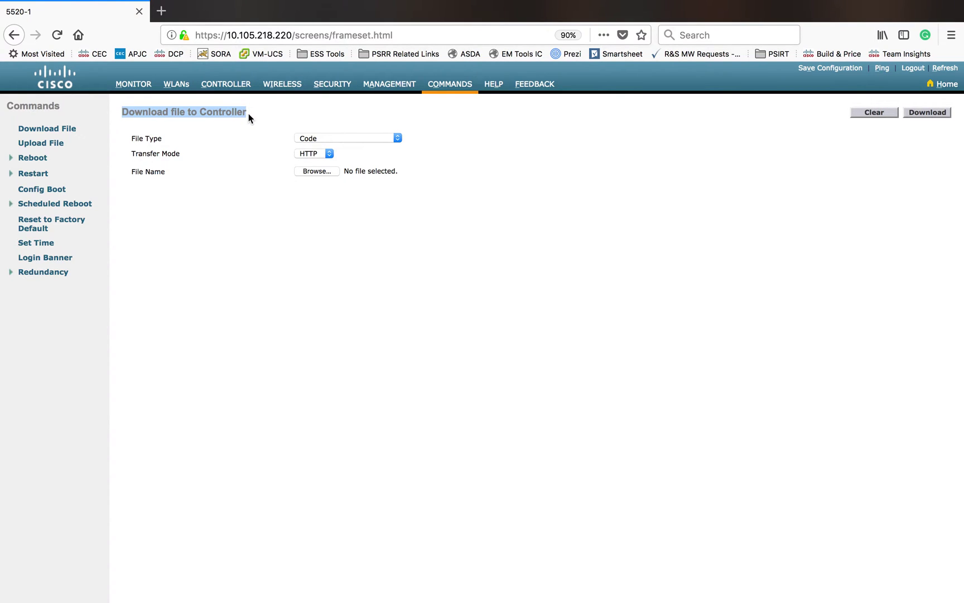
- Check the Upload File page's file type list unchanged, then return to the Download File page
click(52, 148)
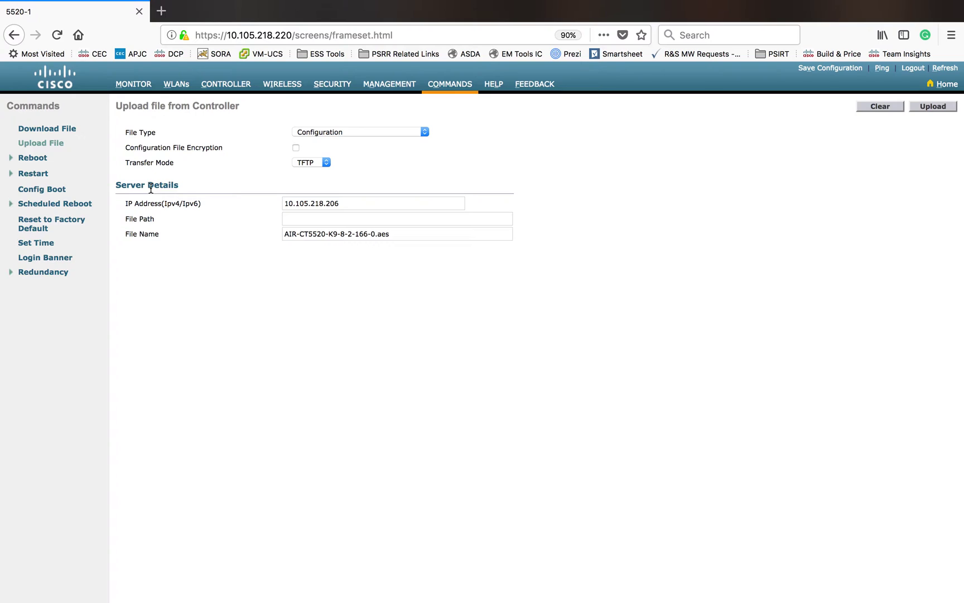
click(422, 133)
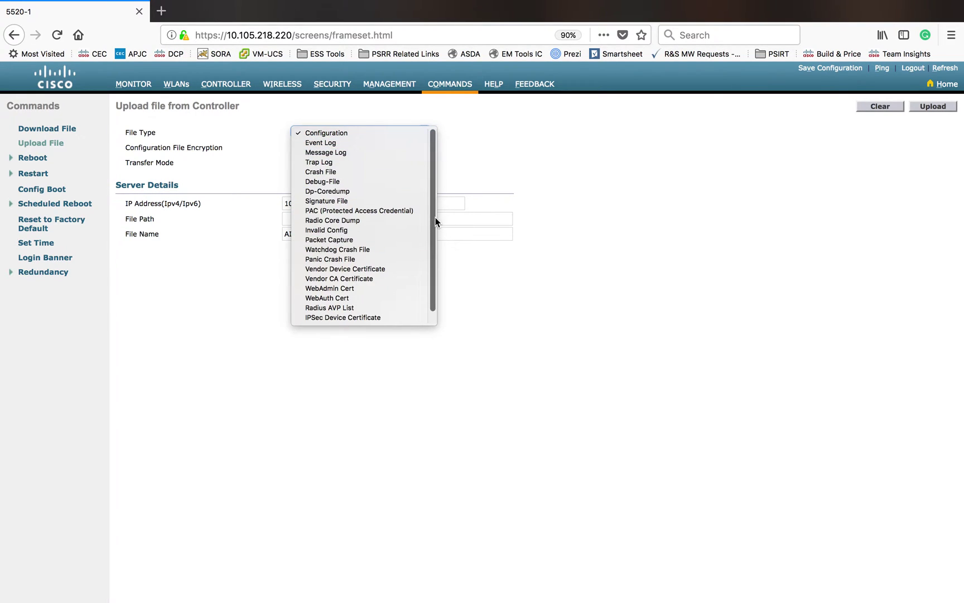
drag(435, 217, 437, 318)
click(230, 293)
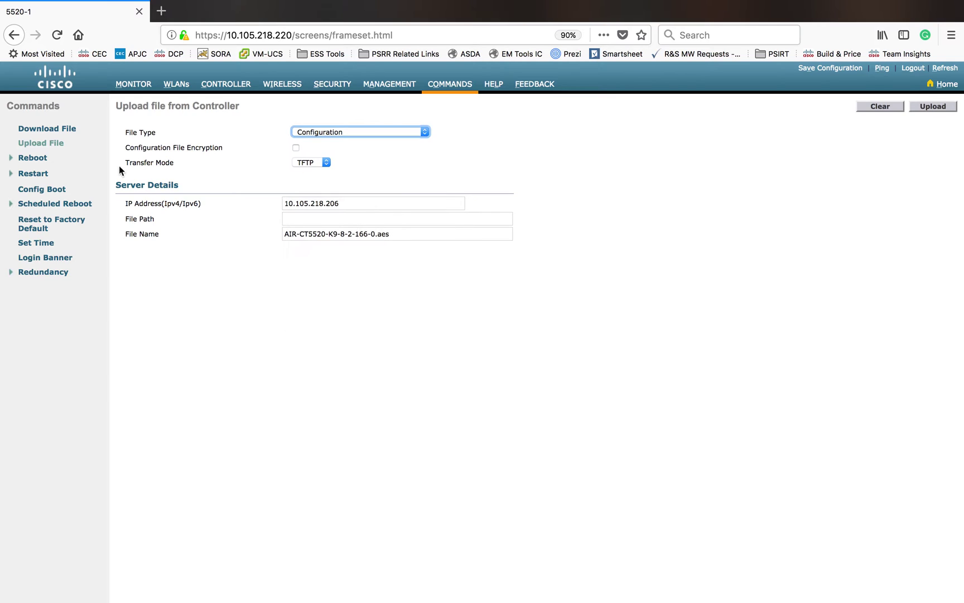
click(57, 133)
click(399, 139)
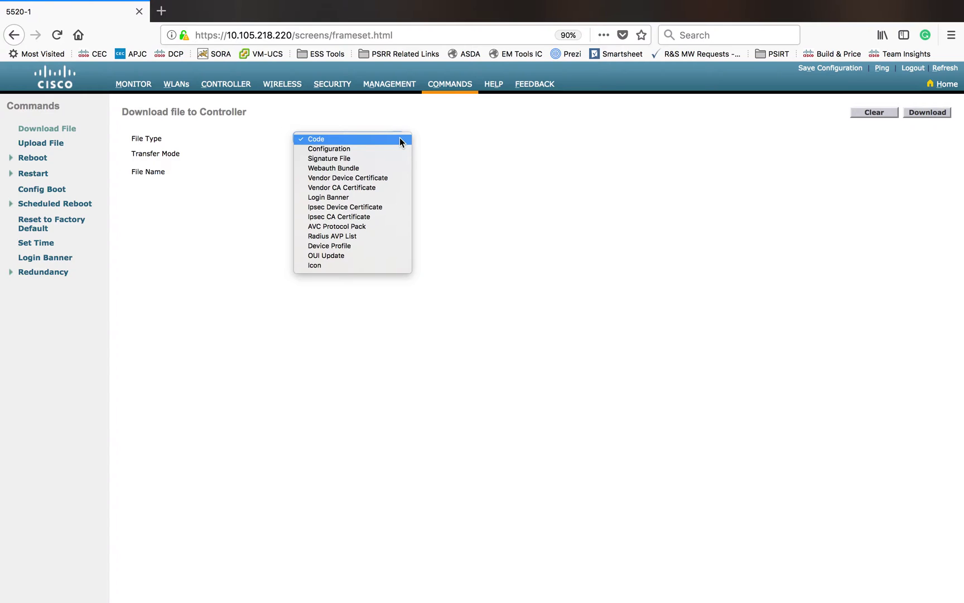
- Keep Code as the download File Type, then move to the controller's terminal session
click(481, 175)
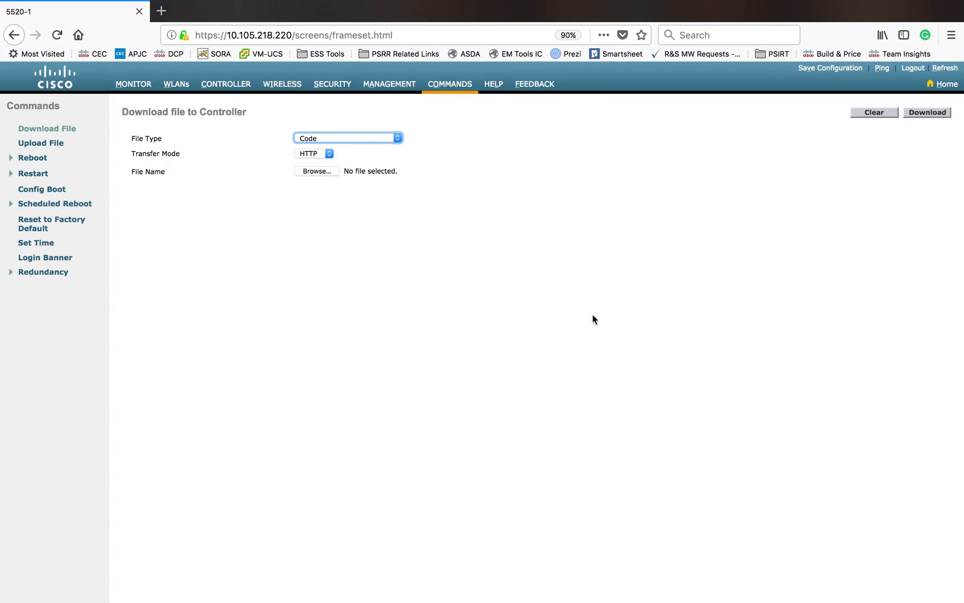
key(ctrl+Right)
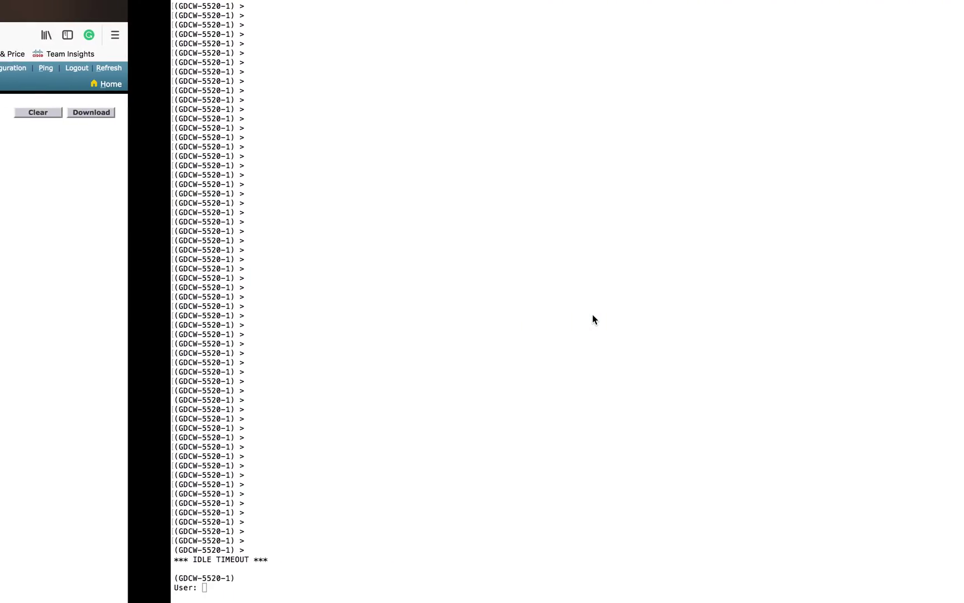
- Log back in to the controller with the admin username and account password
text(admin)
key(Return)
text(********)
key(Return)
key(Return)
key(Return)
key(Return)
key(Return)
key(Return)
key(Return)
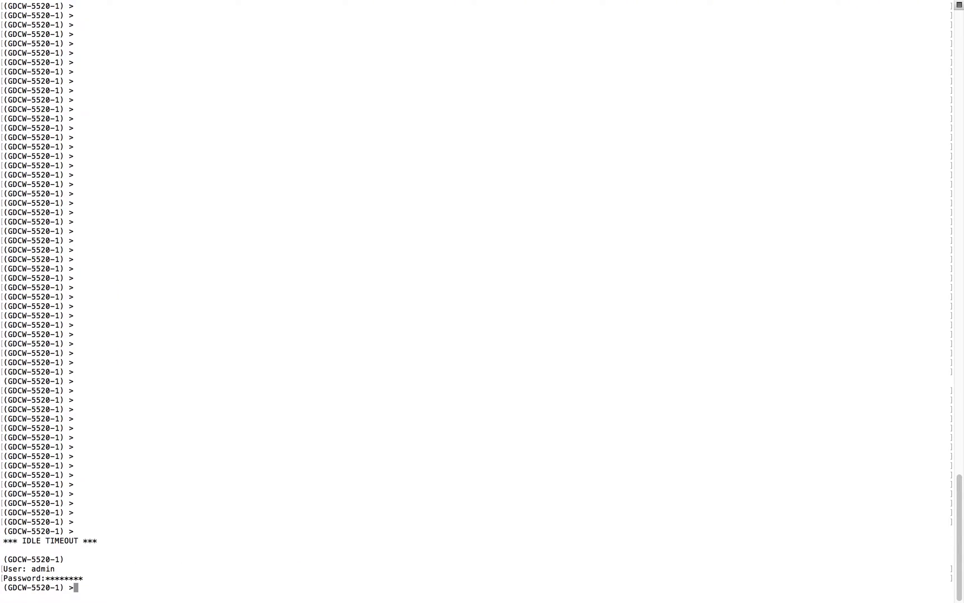
- Enable transfer debugging with 'debug transfer all enable' and return to the browser
text(debug )
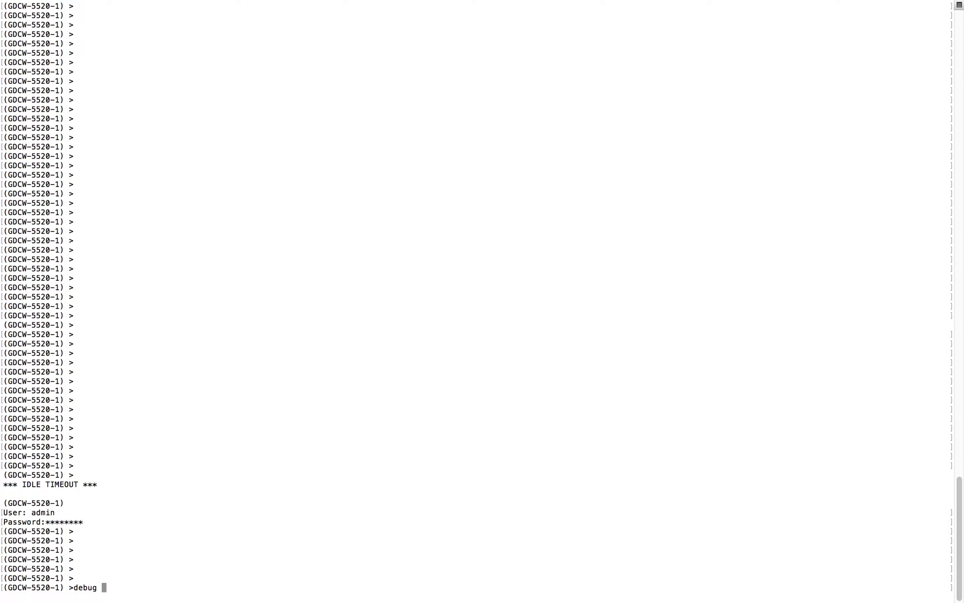
text(transfer all enable)
key(Return)
key(Return)
key(Return)
key(Return)
key(Return)
key(Return)
key(Return)
key(Return)
key(Return)
key(Return)
key(Return)
key(Return)
key(Return)
key(Return)
key(Return)
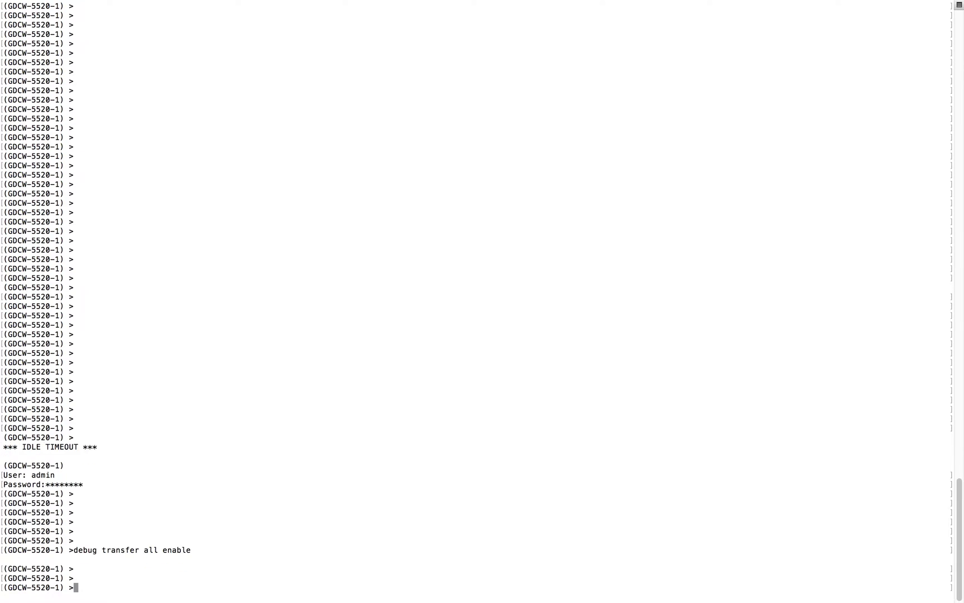
key(Return)
key(Return)
key(Return)
key(Return)
key(Return)
key(Return)
key(Return)
key(Return)
key(Return)
key(Return)
key(Return)
key(Return)
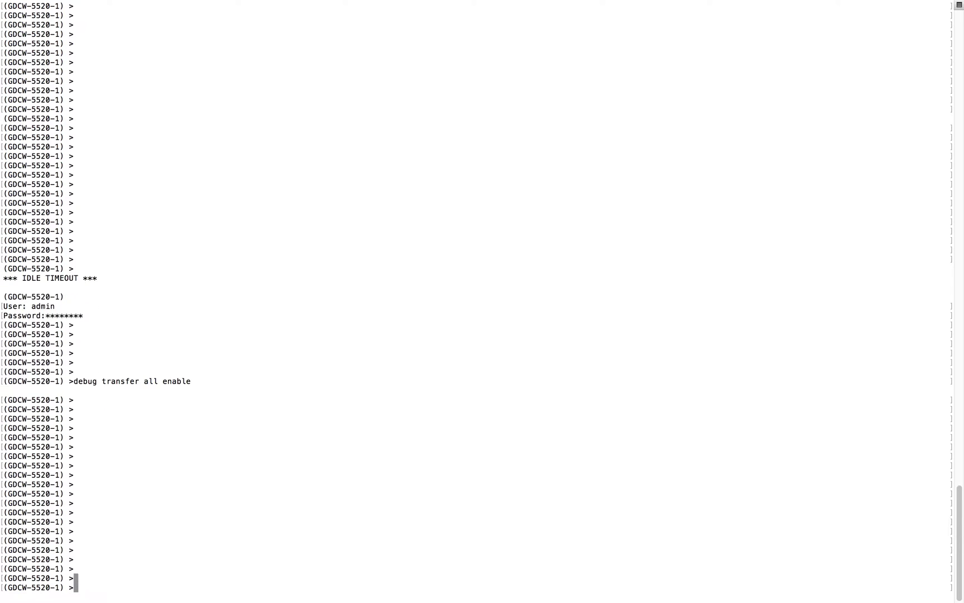
key(Return)
key(Return)
key(Return)
key(Return)
key(Return)
key(Return)
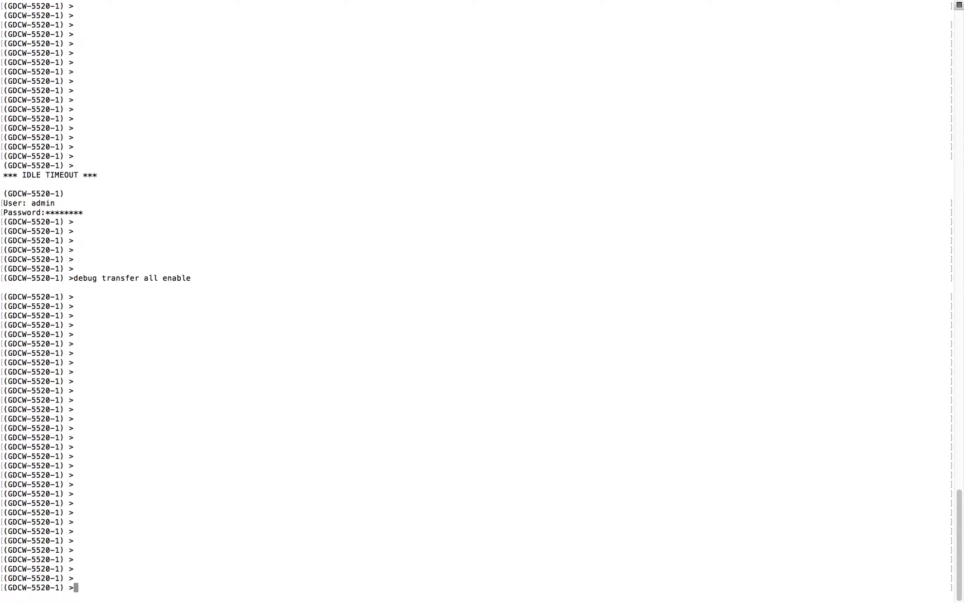
key(ctrl+Left)
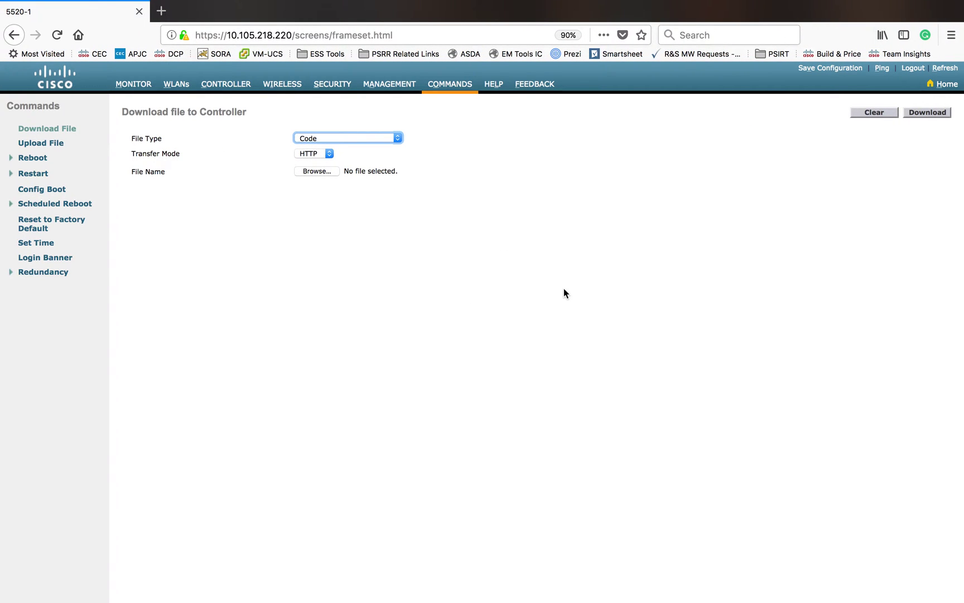
click(330, 154)
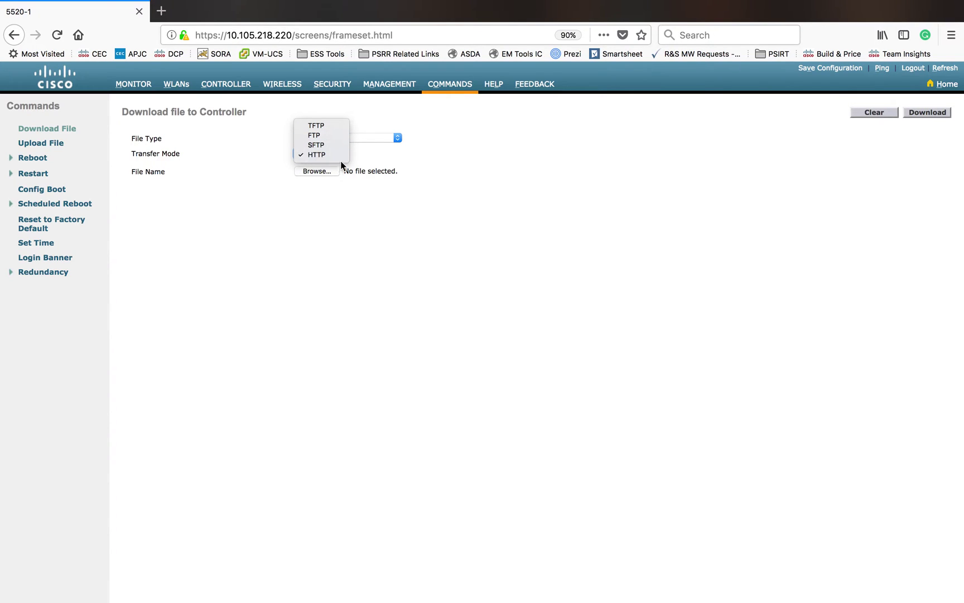
click(621, 226)
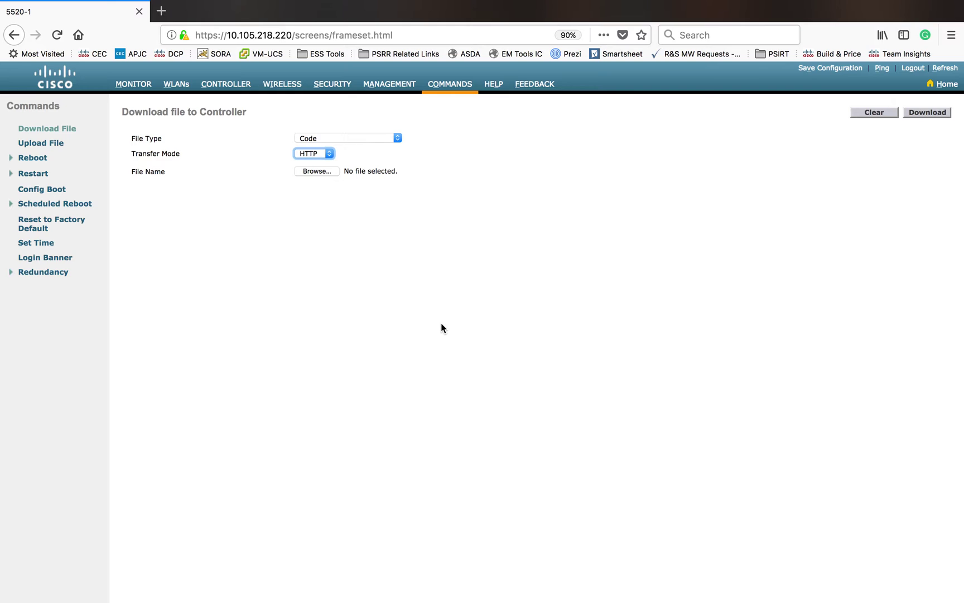
click(323, 172)
- Select AIR-CT5520-K9-8-2-166-0.aes and start its code download, confirming the prompt
click(433, 114)
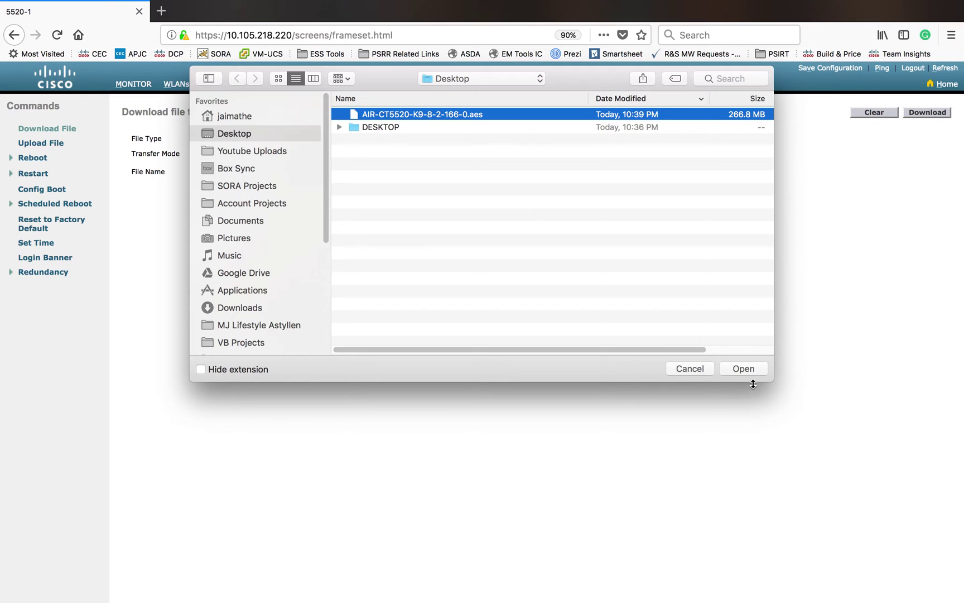
click(748, 366)
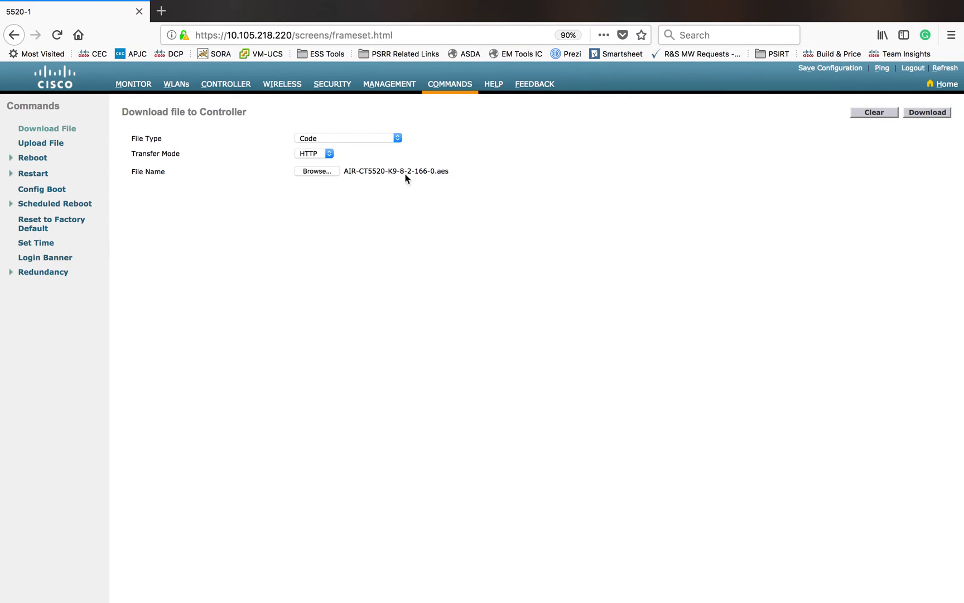
click(938, 114)
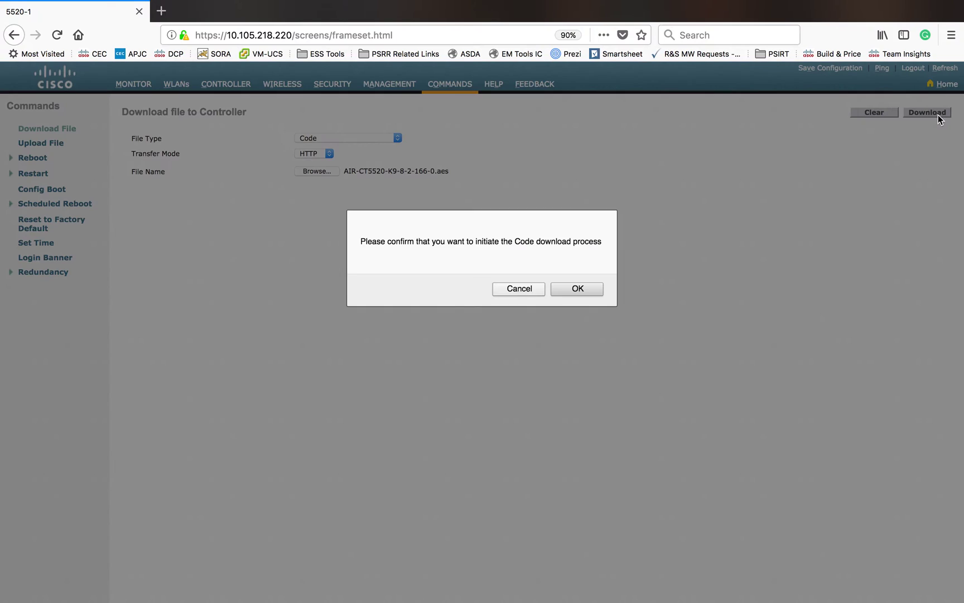
click(577, 289)
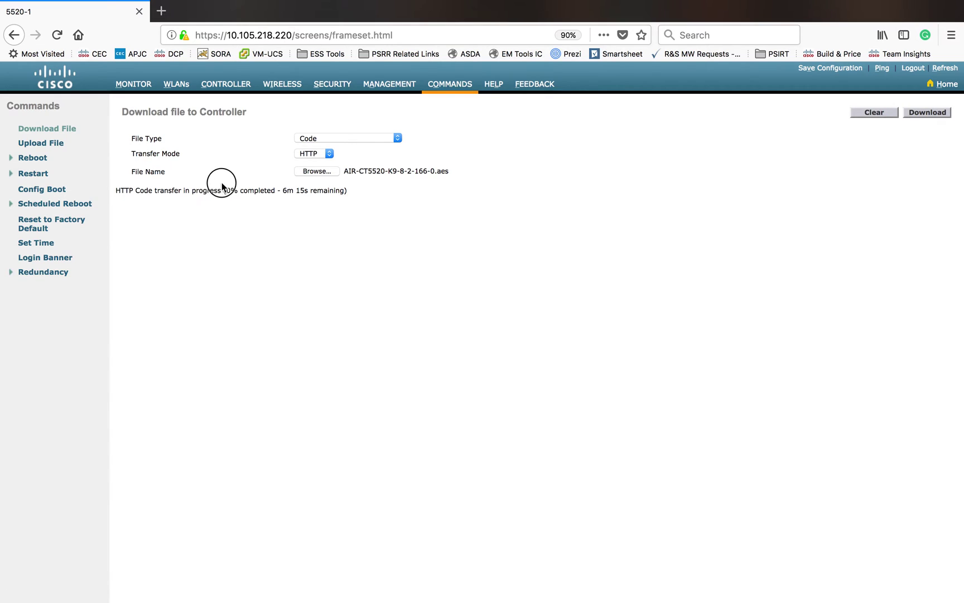
drag(115, 191, 348, 198)
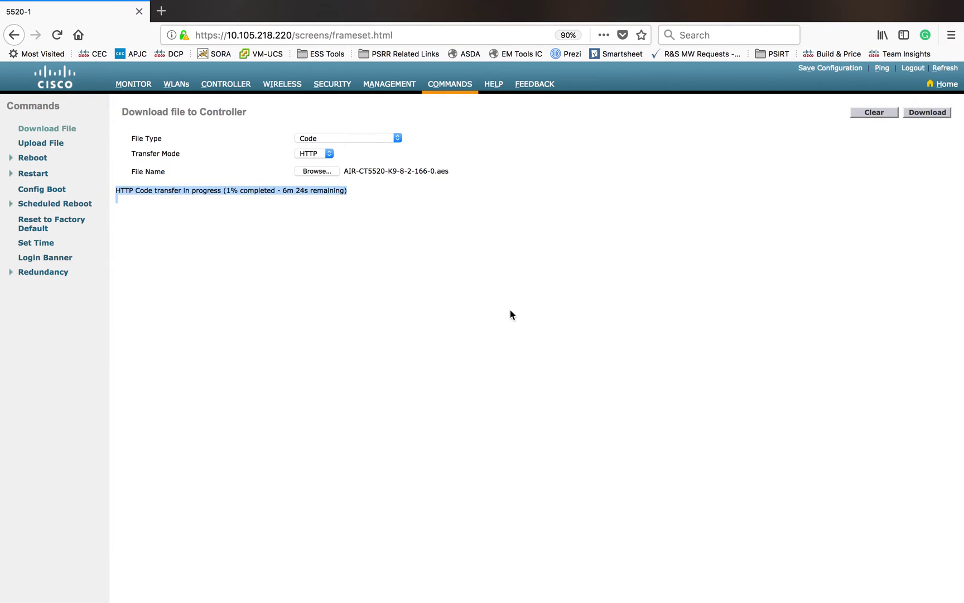
key(ctrl+Right)
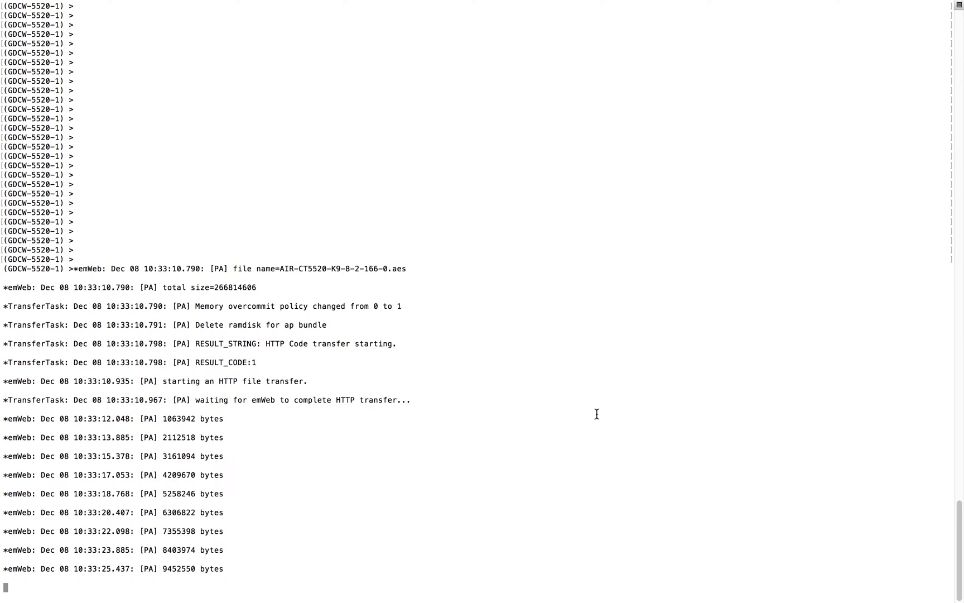
- Follow the debug log's received byte counts past 25181190, then check the web page's transfer progress
drag(79, 248, 412, 237)
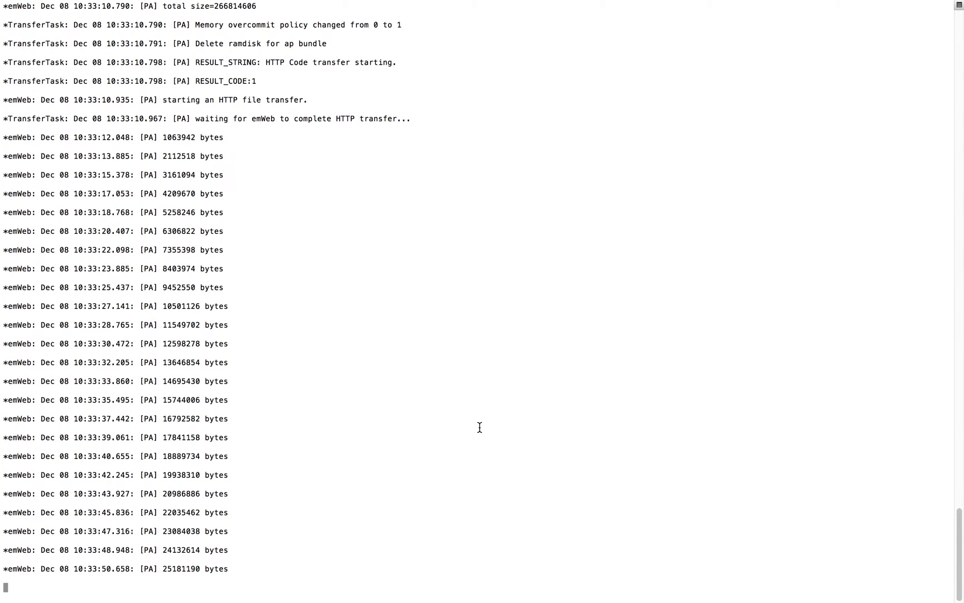
key(ctrl+Left)
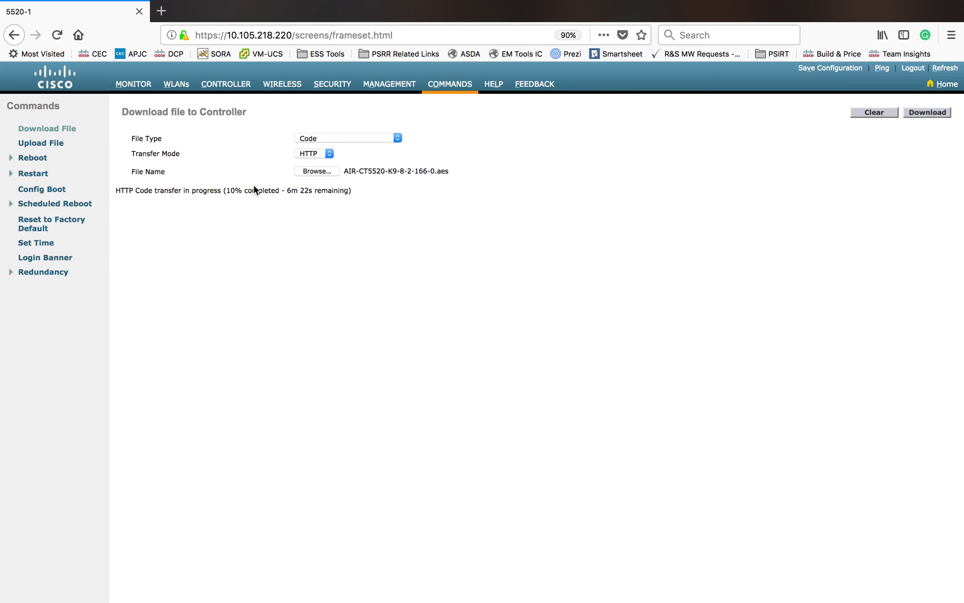
- Open a new tab, then close the 5520-1 controller tab mid-transfer, choosing Leave Page
click(161, 12)
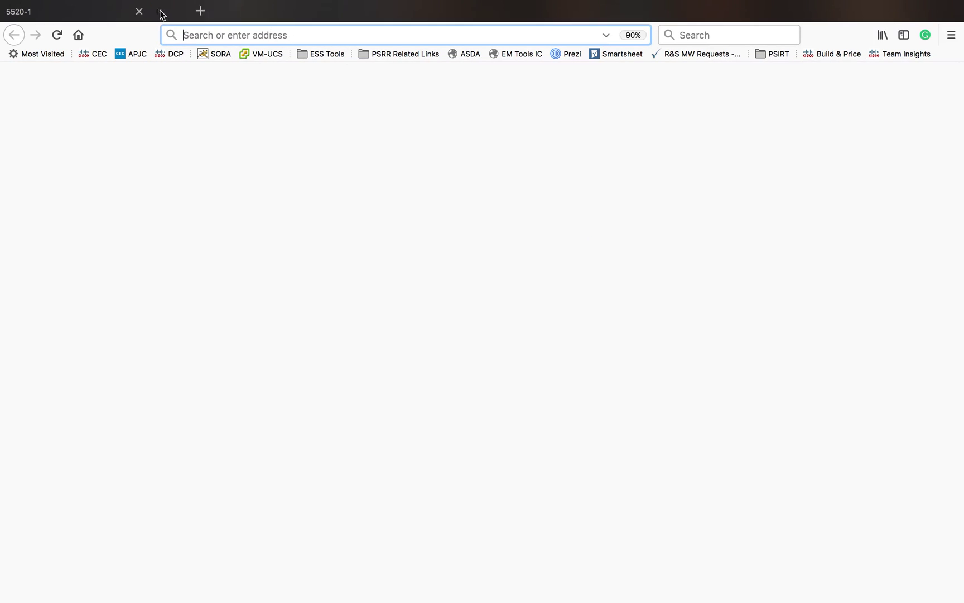
click(112, 13)
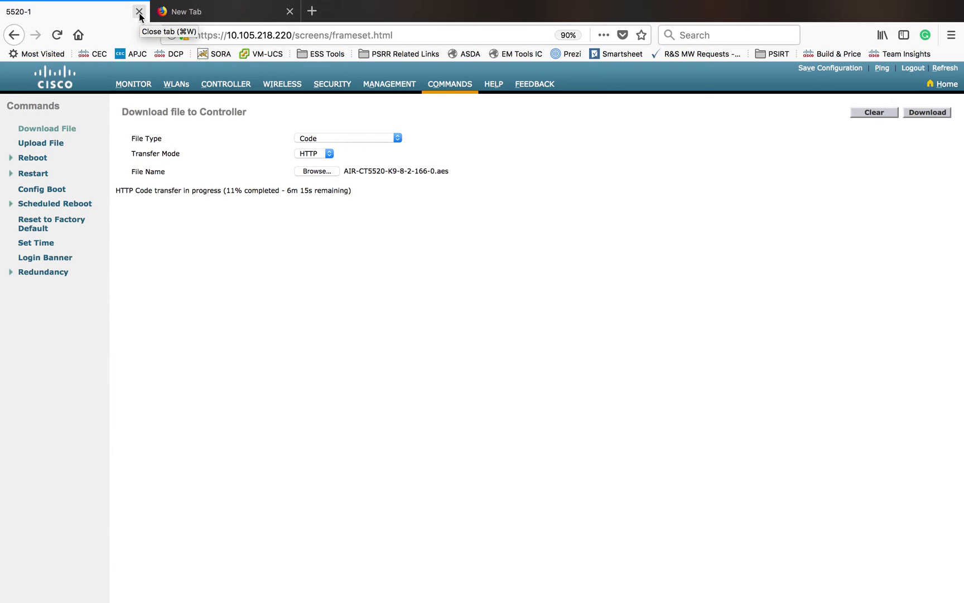
click(139, 11)
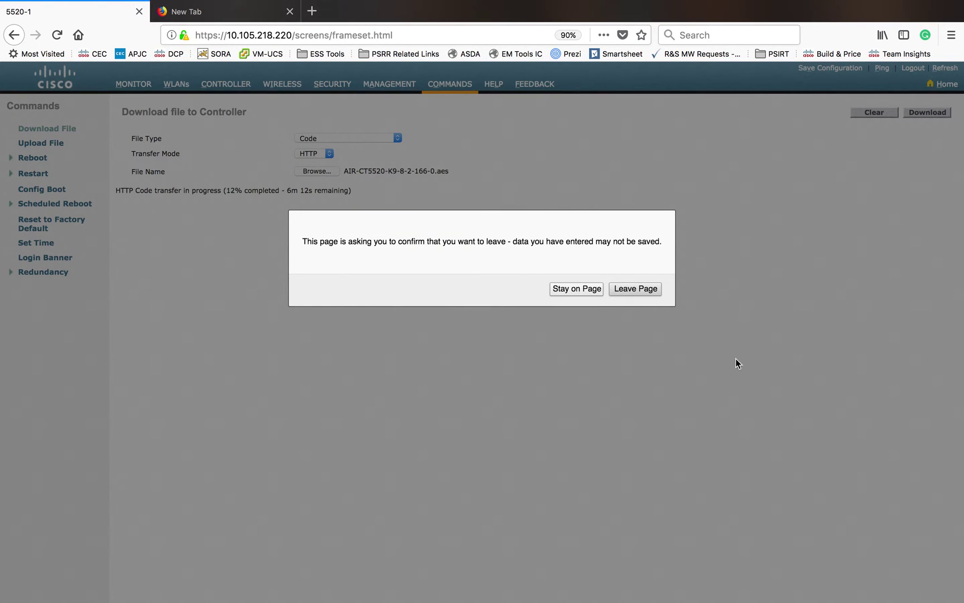
click(637, 287)
key(ctrl+Right)
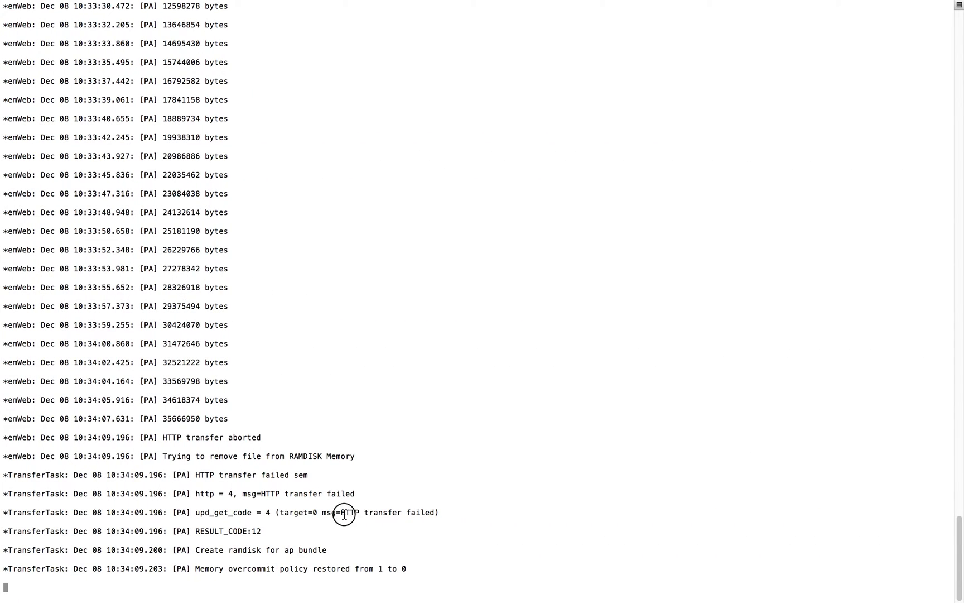
- Highlight the 'HTTP transfer failed' RESULT_CODE:12 message in the debug log
drag(345, 512, 454, 514)
click(516, 560)
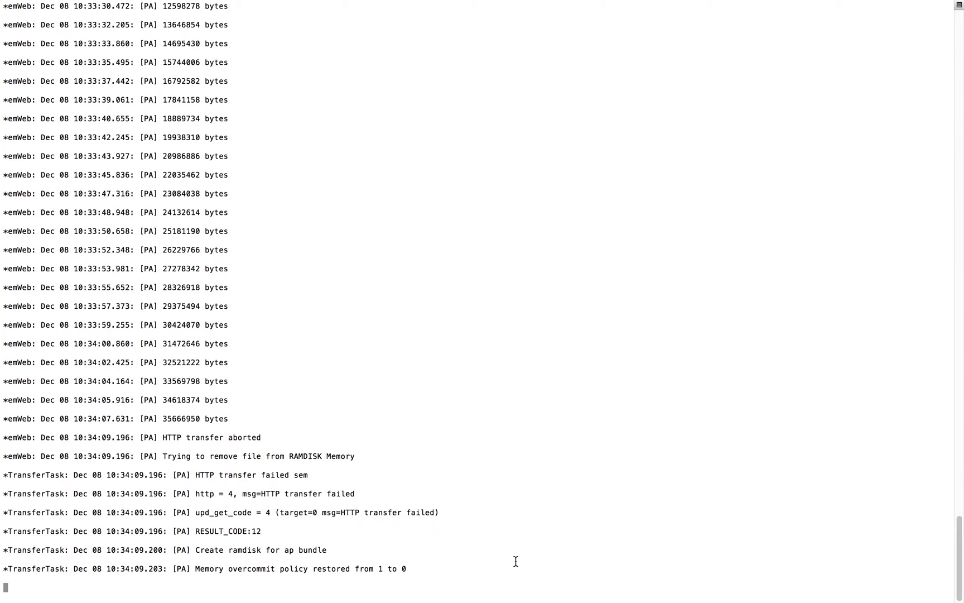
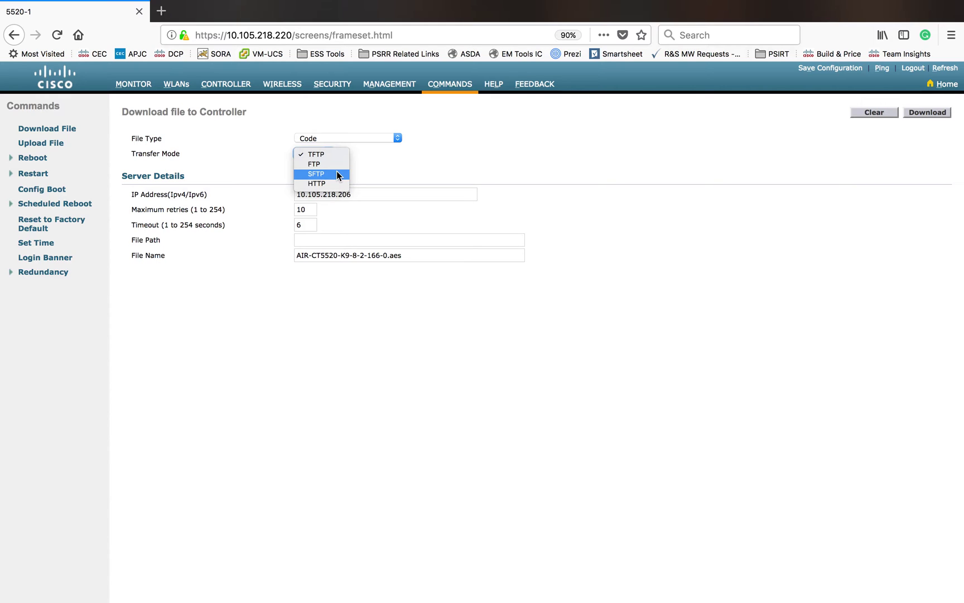
- Keep TFTP as the transfer mode and enter server IP 9.9.9.100
click(463, 172)
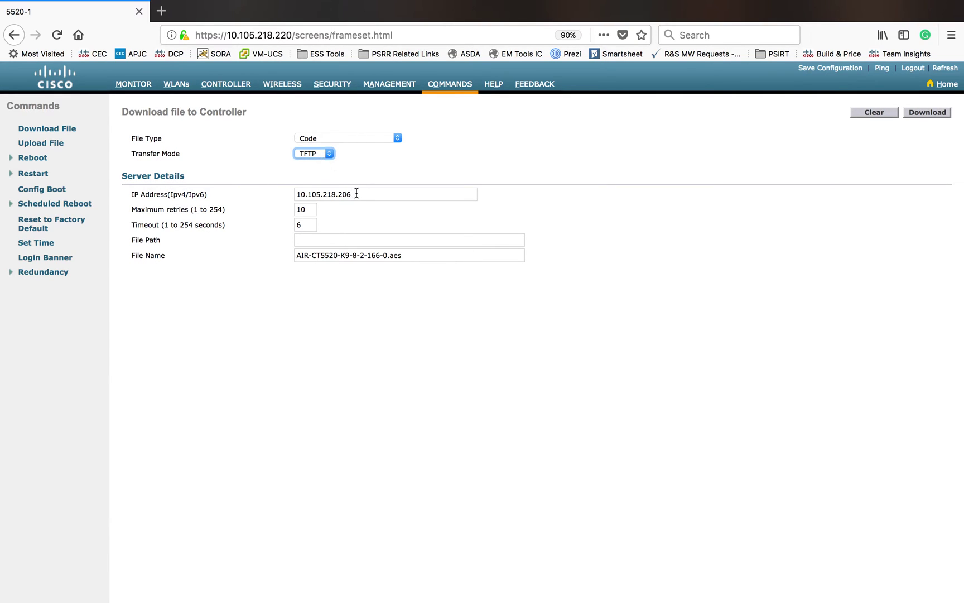
key(Tab)
text(9.)
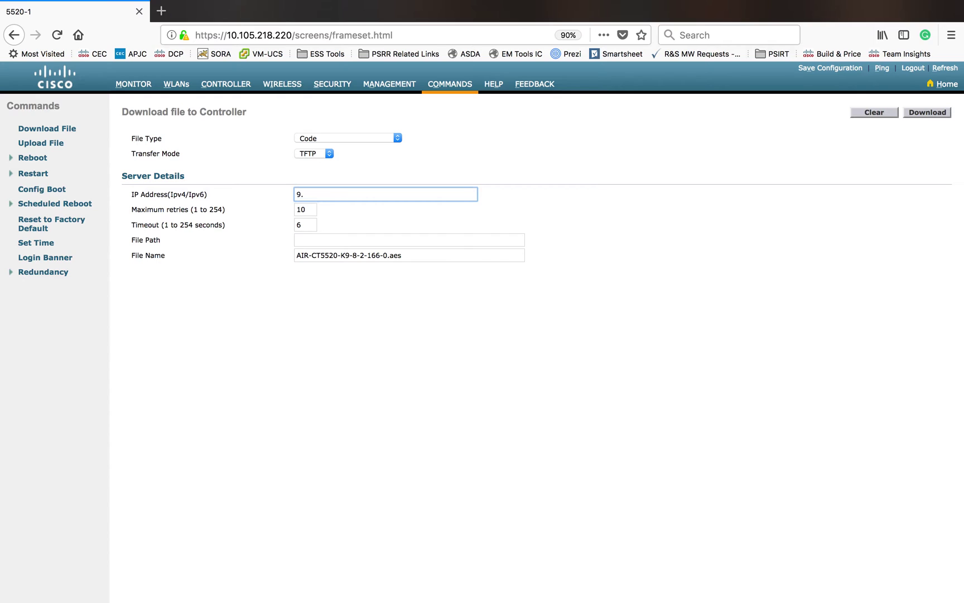
text(9.9.100)
- Set the file path to \CCO\5520, leaving retries at 10 and timeout at 6
click(307, 241)
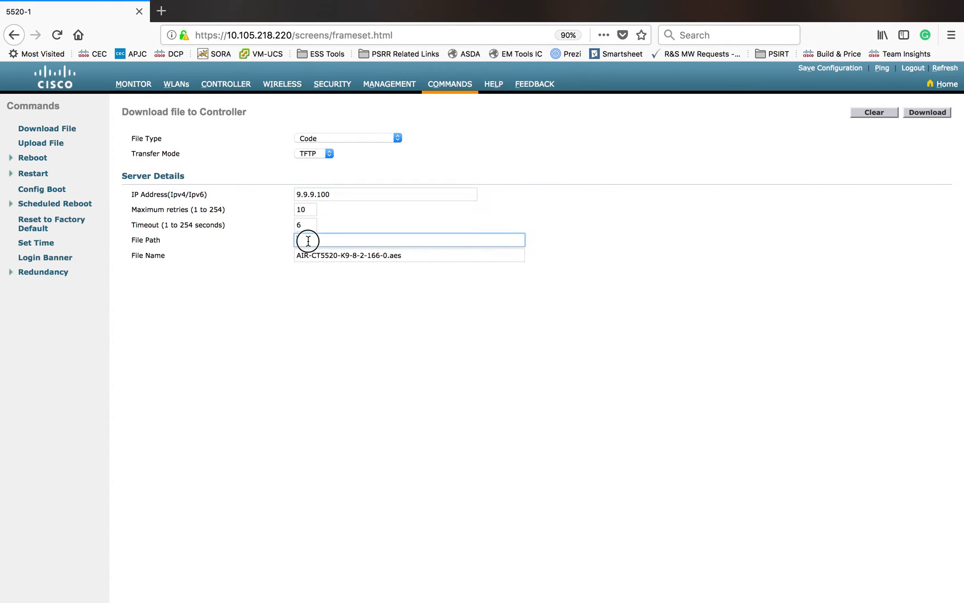
double_click(314, 210)
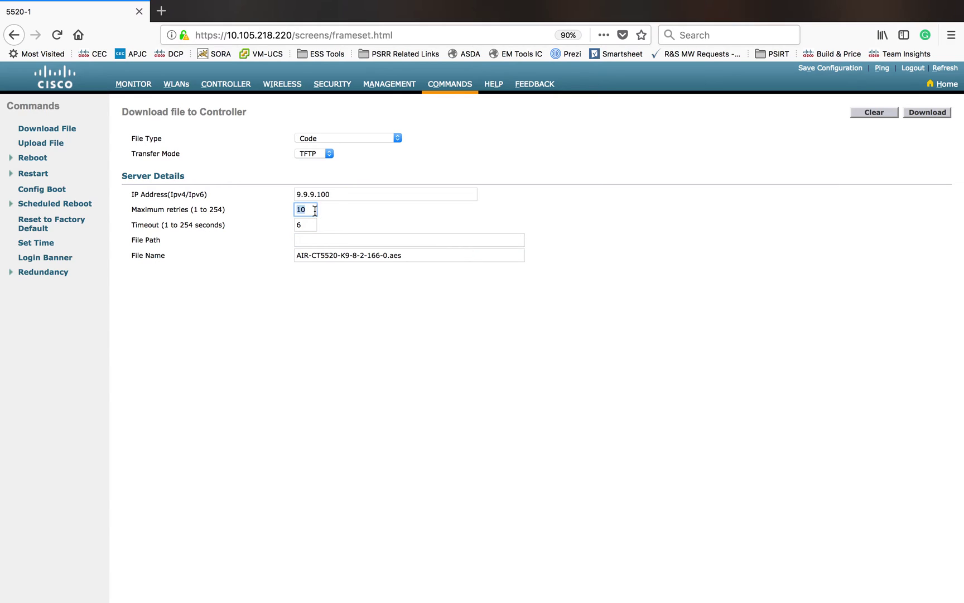
double_click(312, 226)
click(318, 240)
text(\)
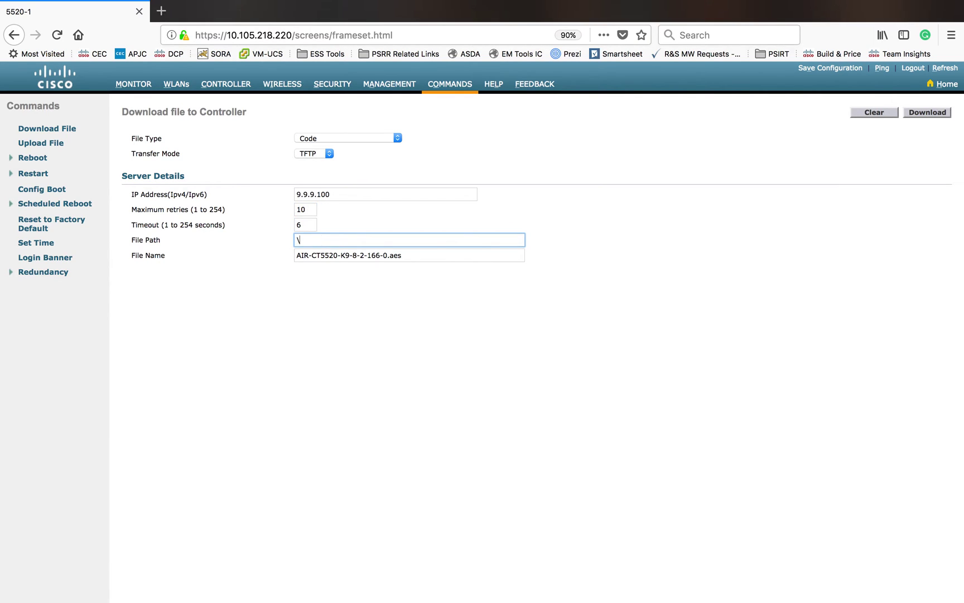
text(CCO\5520)
- Check the image file name and start the code download
click(412, 252)
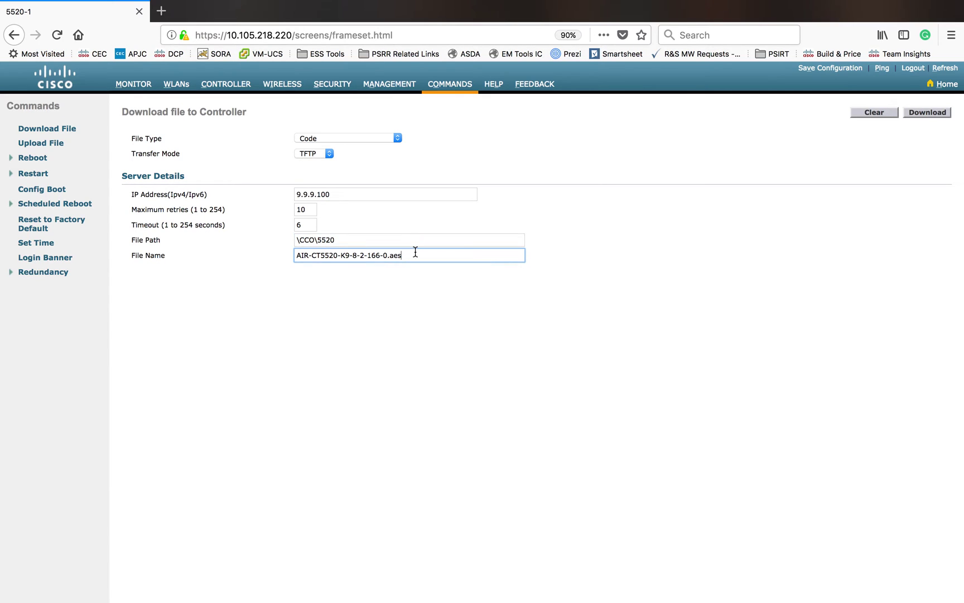
triple_click(344, 254)
click(925, 114)
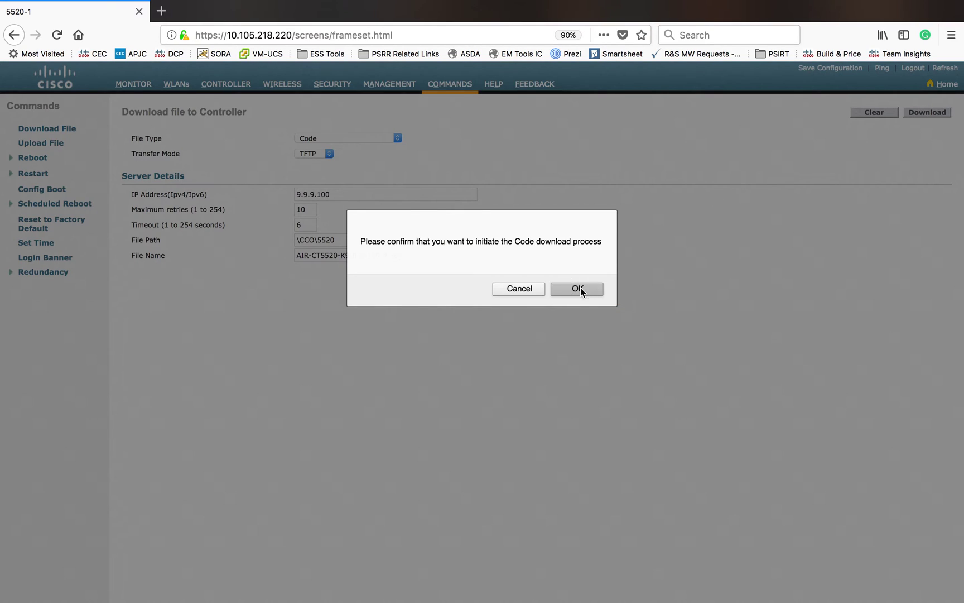
- Confirm the download, check the console log, and dismiss the encryption mode error
click(578, 288)
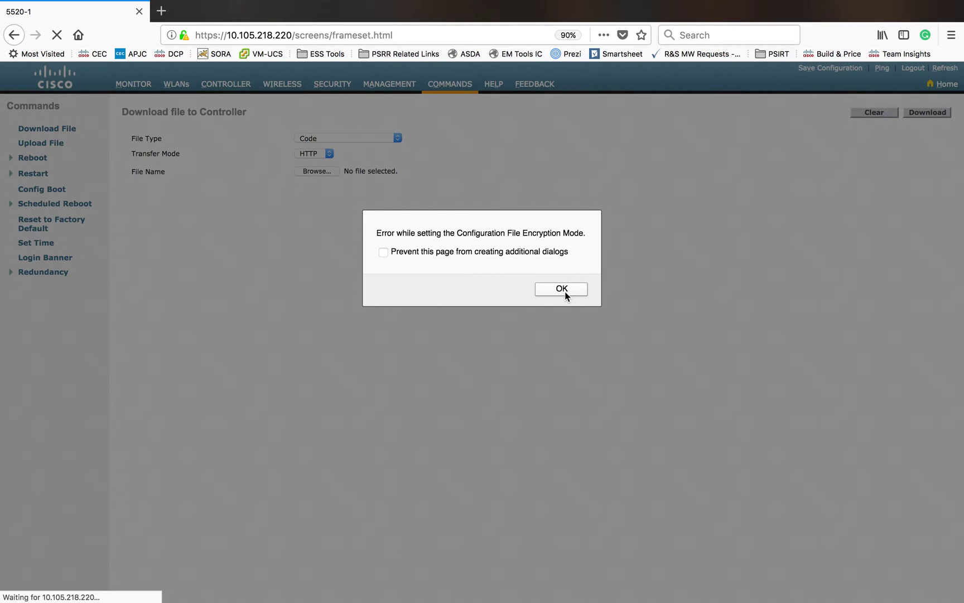
key(ctrl+Right)
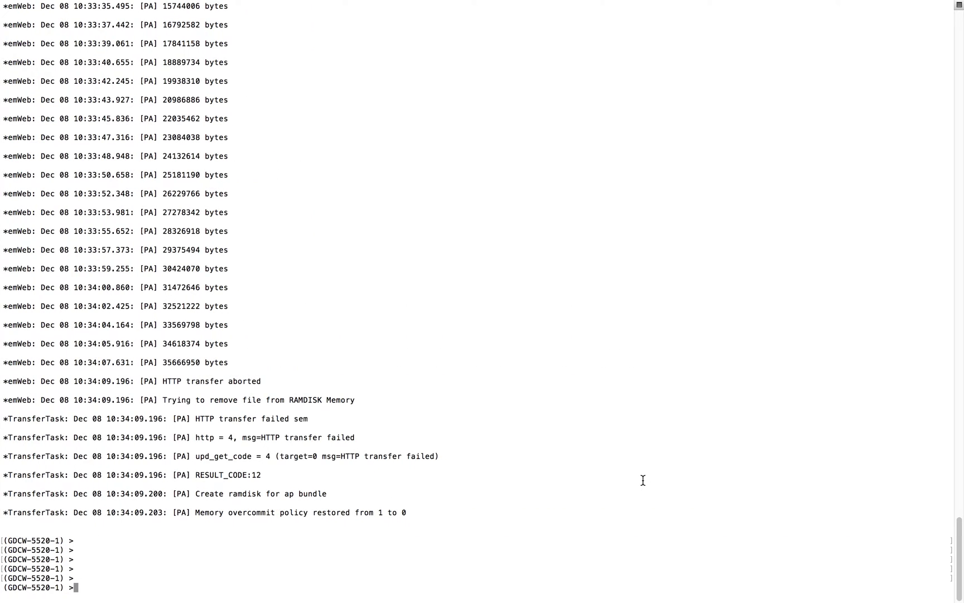
key(ctrl+Left)
click(571, 294)
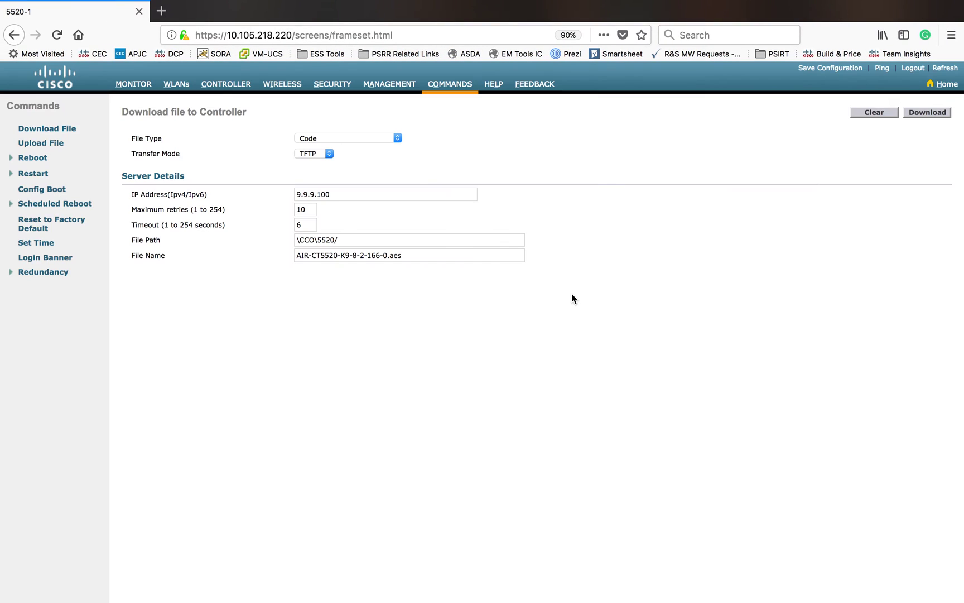
- Replace the backslashes so the file path reads /CCO/5520/
click(352, 239)
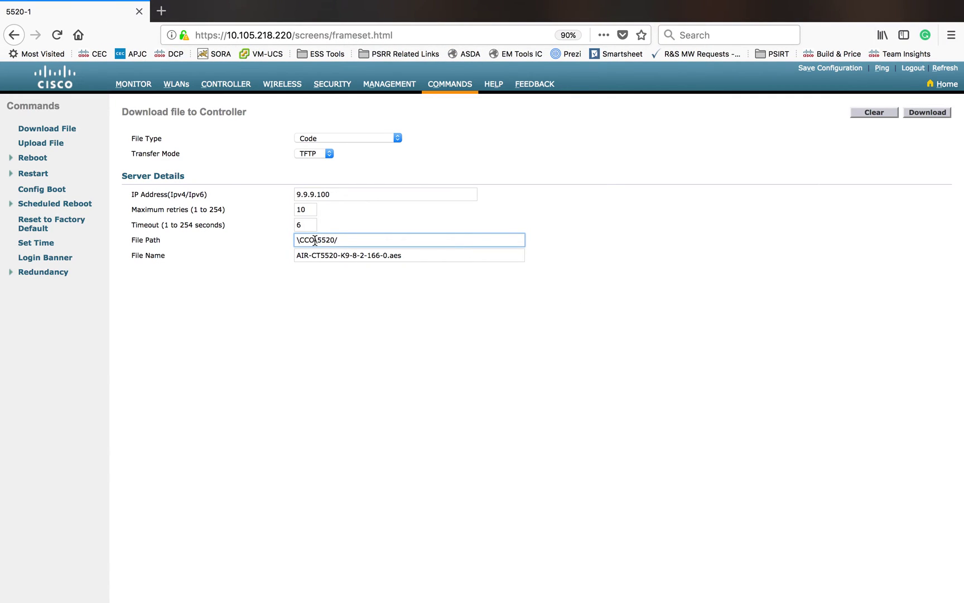
key(Left)
key(Left)
key(Left)
key(Left)
key(Left)
key(BackSpace)
text(/)
key(Left)
key(Left)
key(Left)
key(Left)
key(BackSpace)
text(/)
- Start the download again and confirm it so the TFTP code transfer begins
click(928, 112)
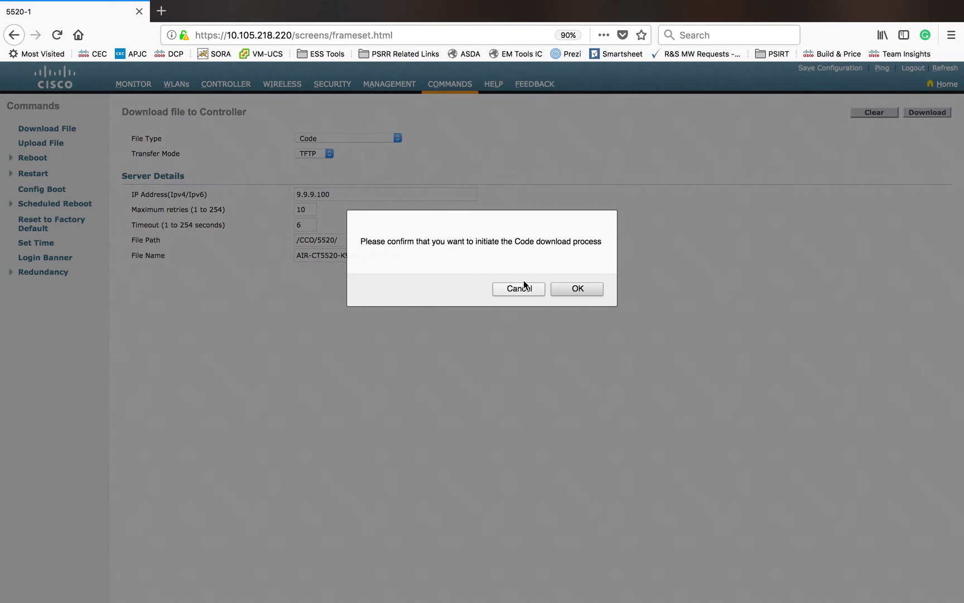
click(577, 287)
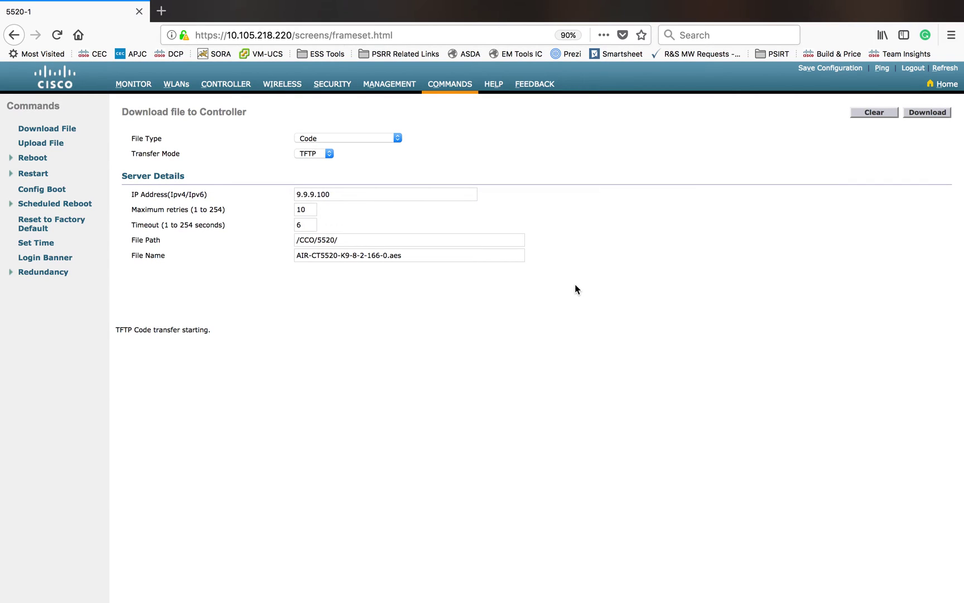
drag(355, 241, 269, 241)
drag(406, 255, 244, 254)
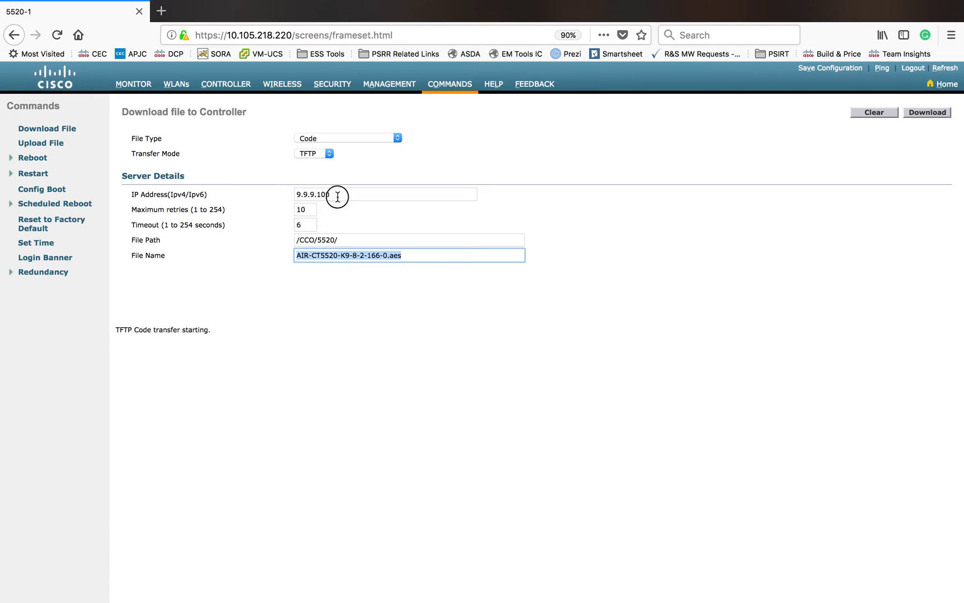
drag(338, 196, 272, 194)
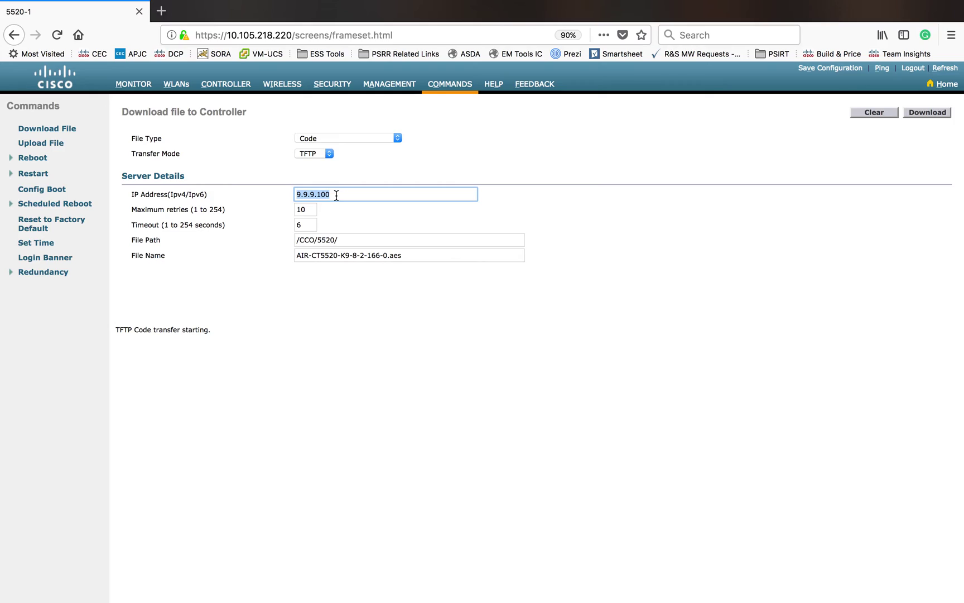
key(ctrl+Right)
triple_click(538, 417)
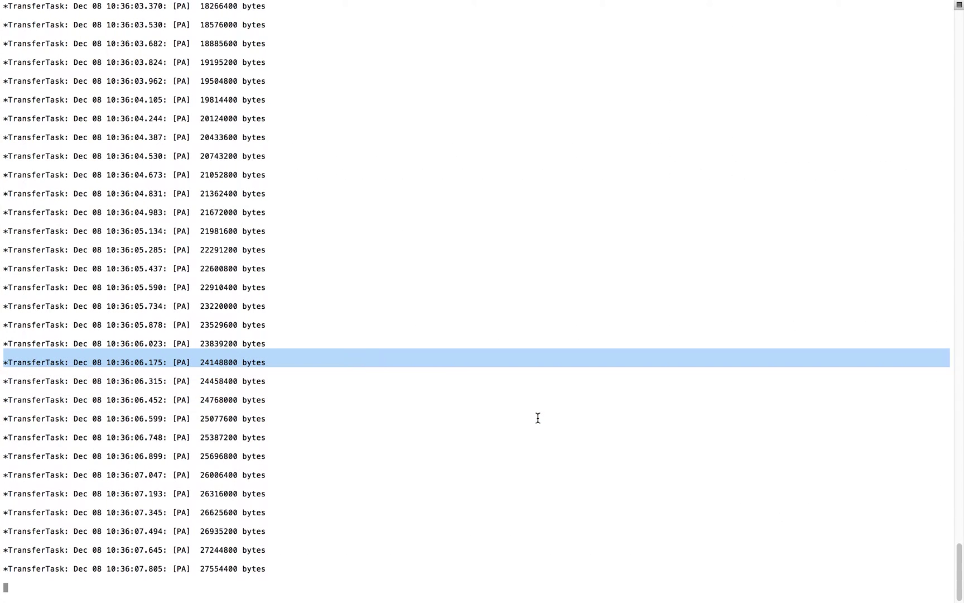
key(ctrl+Left)
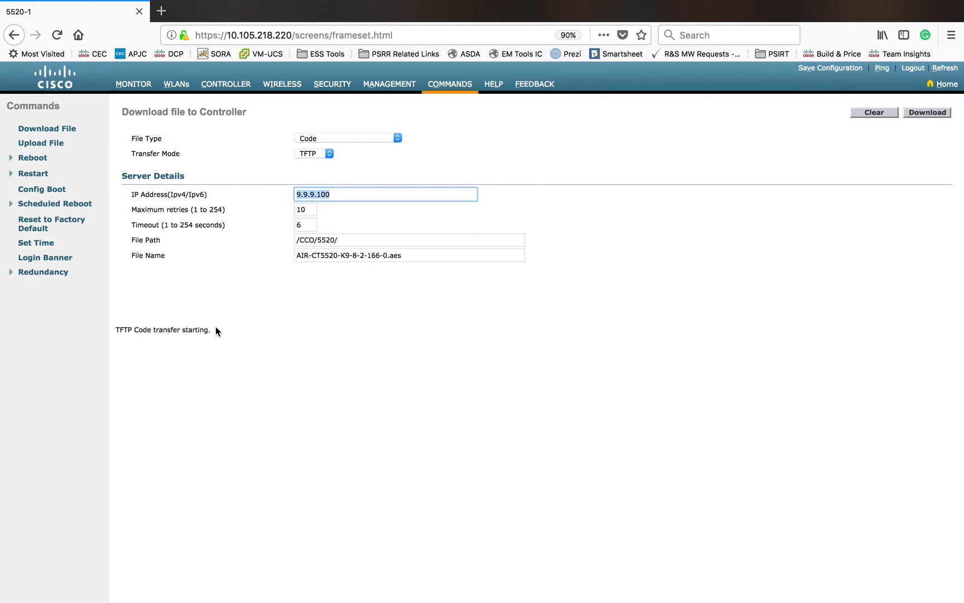
drag(215, 330, 104, 325)
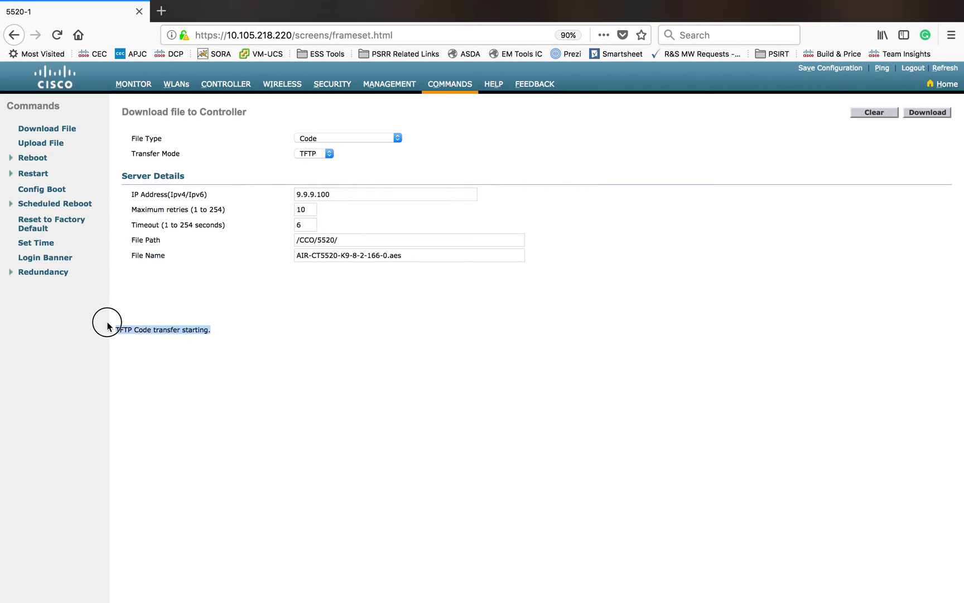
click(323, 385)
key(ctrl+Right)
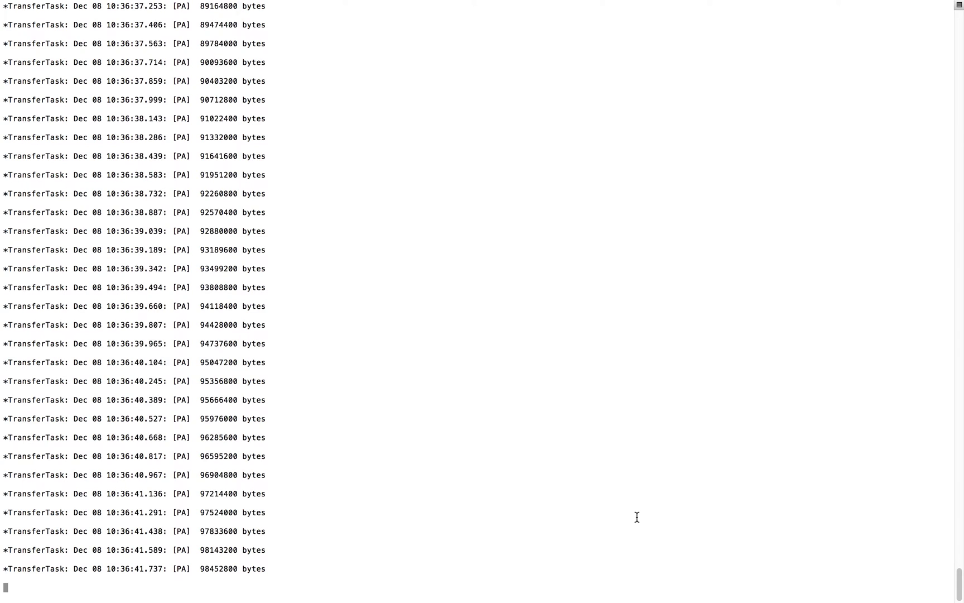
key(ctrl+Left)
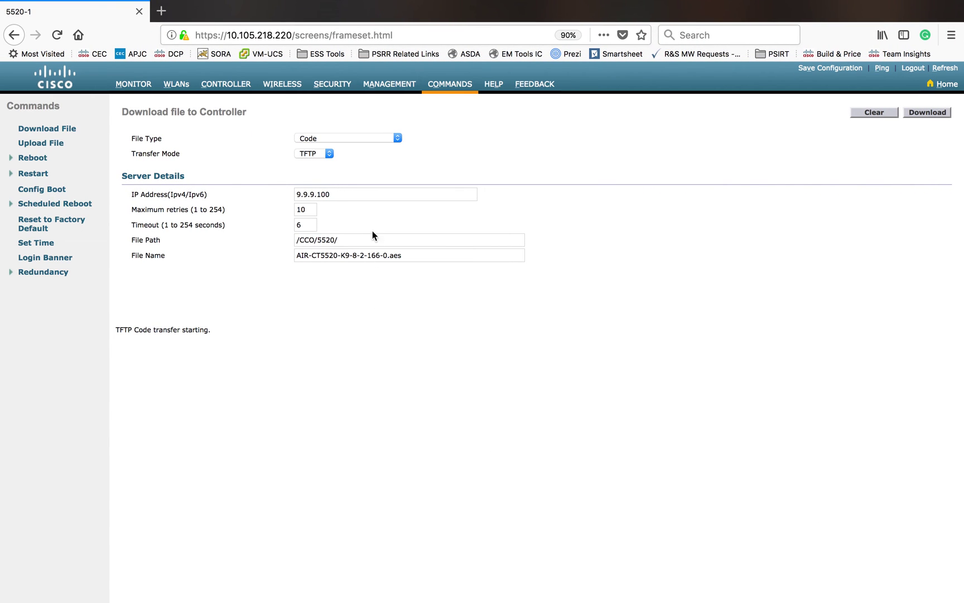
- Highlight the 9.9.9.100 server IP address in the TFTP transfer log
triple_click(339, 197)
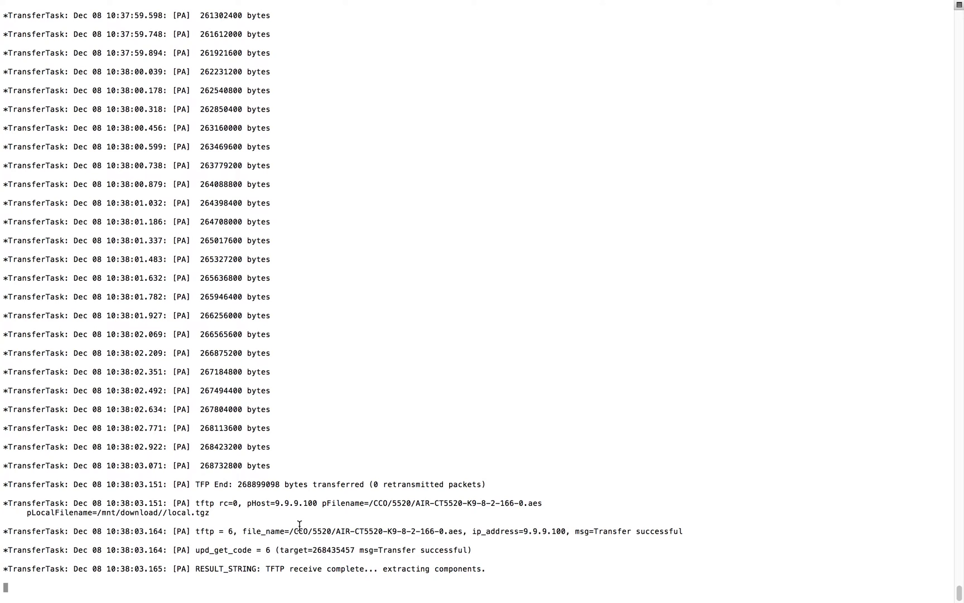
- Highlight each log line as TFTP receive completes, the standby validates, and validation succeeds
triple_click(339, 568)
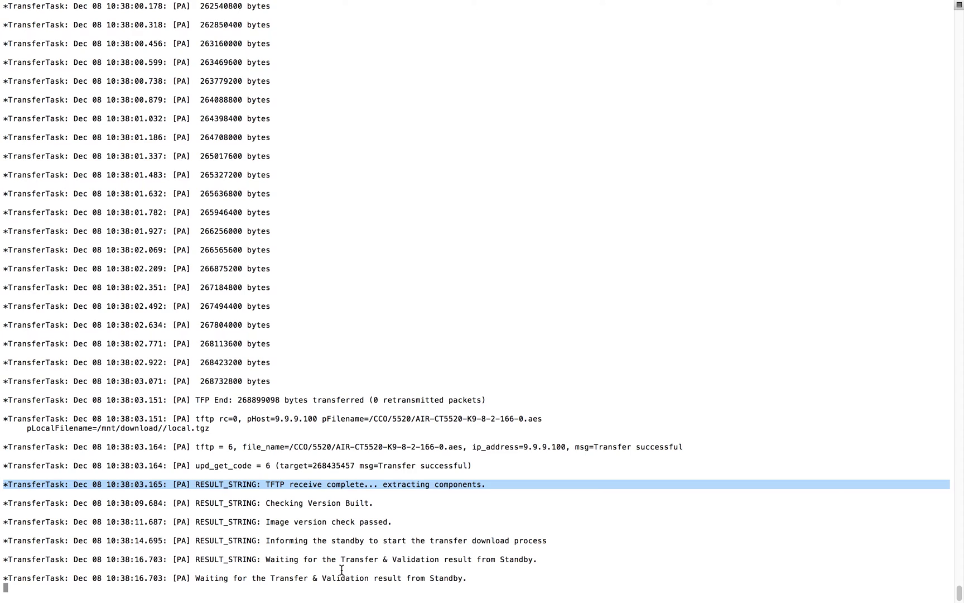
triple_click(410, 541)
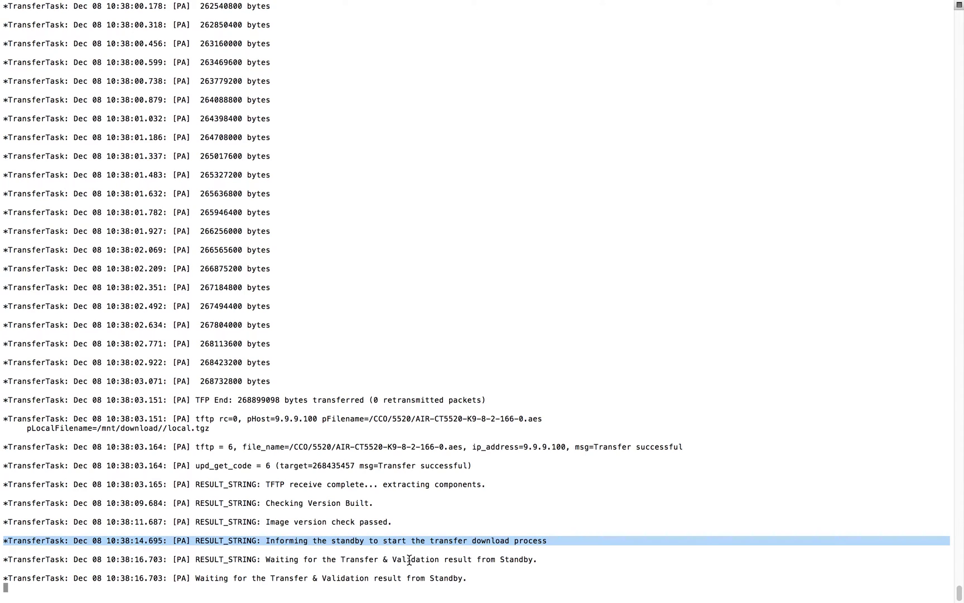
triple_click(414, 559)
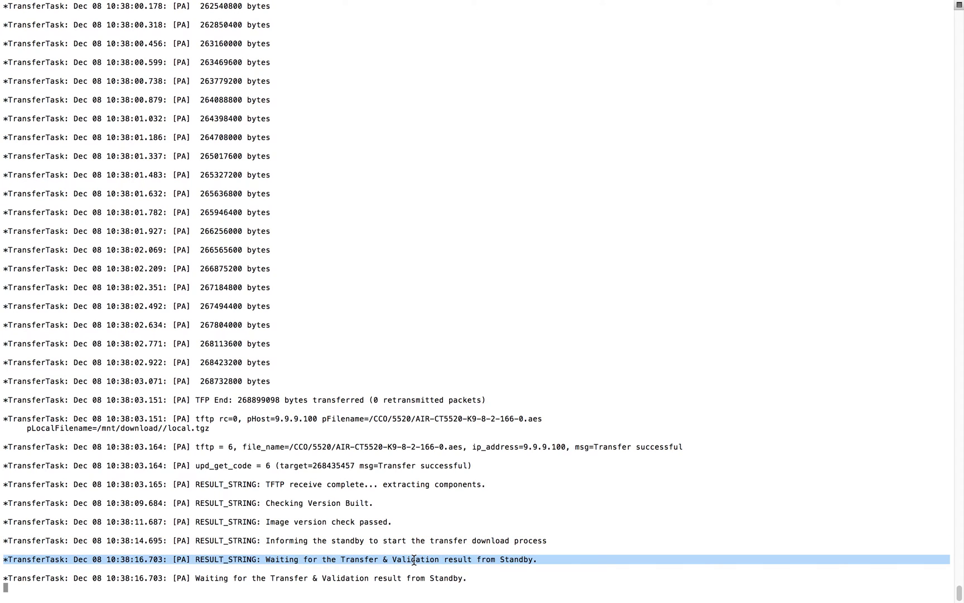
triple_click(413, 578)
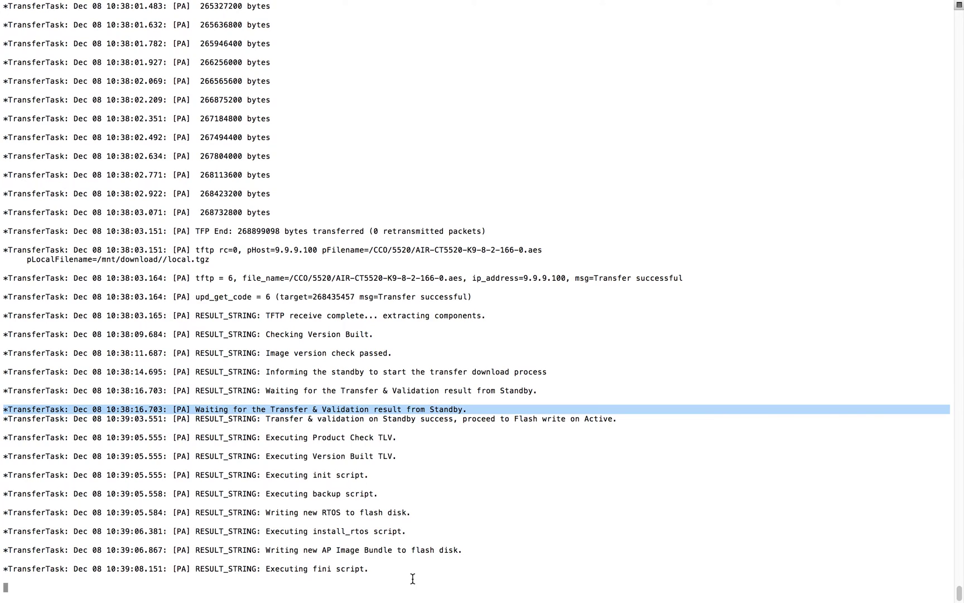
triple_click(423, 418)
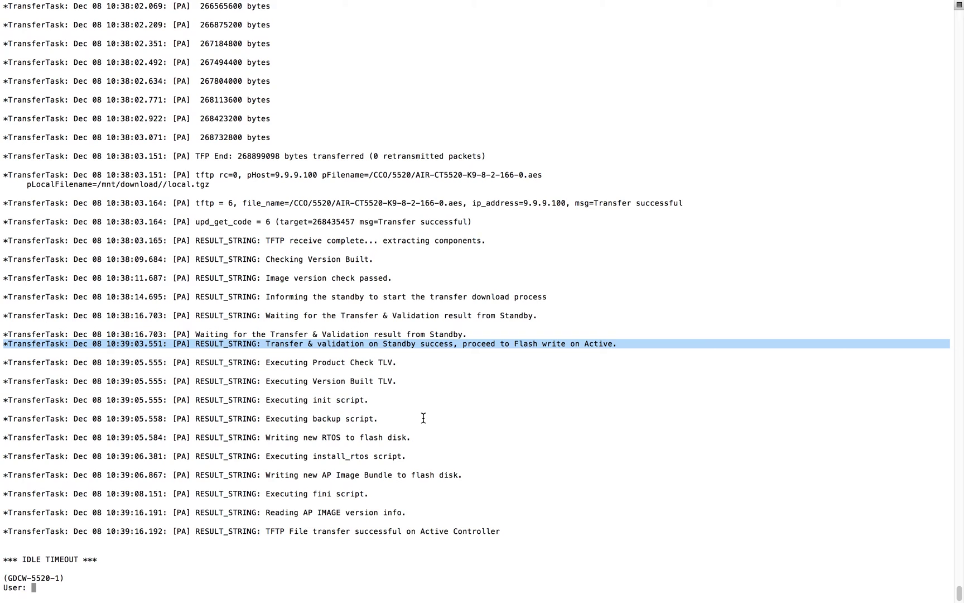
- Log back into the controller console with the username and password
text(admin)
key(Return)
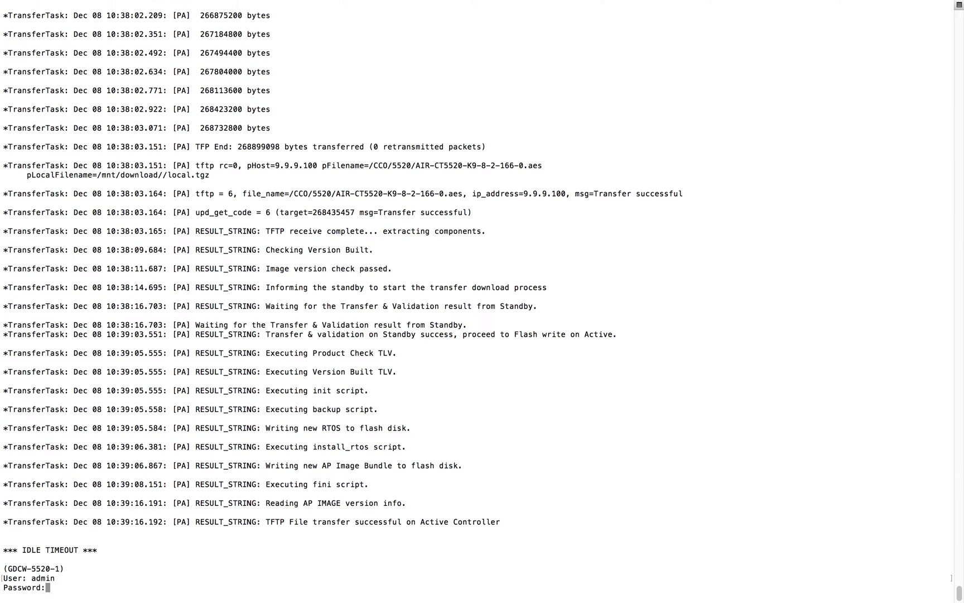
text(********)
key(Return)
key(Return)
key(Return)
key(Return)
- Enter 'debug transfer all enable' and highlight the active controller's transfer success line
text(transfer de)
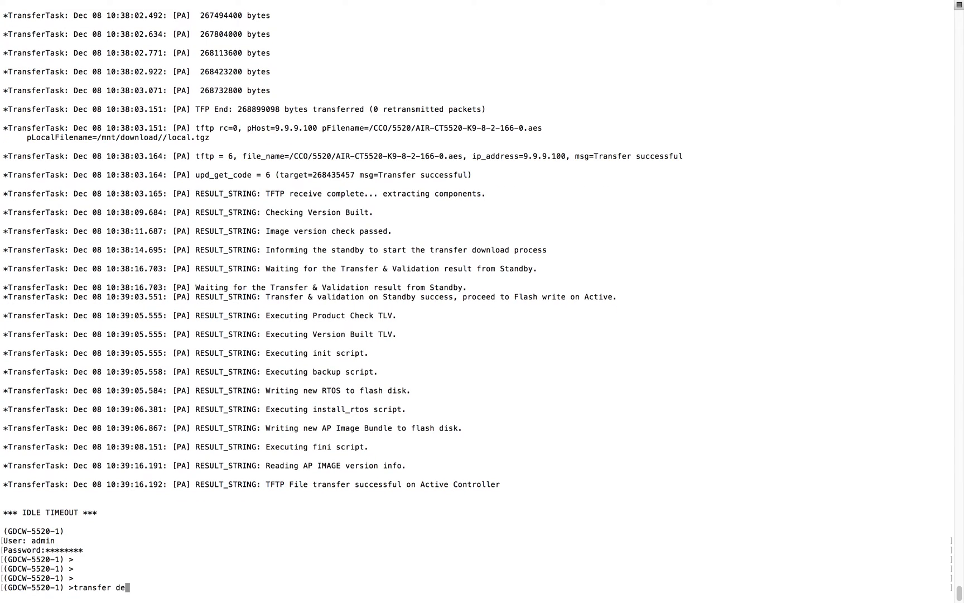
key(BackSpace)
key(BackSpace)
key(BackSpace)
key(BackSpace)
key(BackSpace)
key(BackSpace)
key(BackSpace)
key(BackSpace)
key(BackSpace)
key(BackSpace)
key(BackSpace)
text(debug transfer all enable)
key(Return)
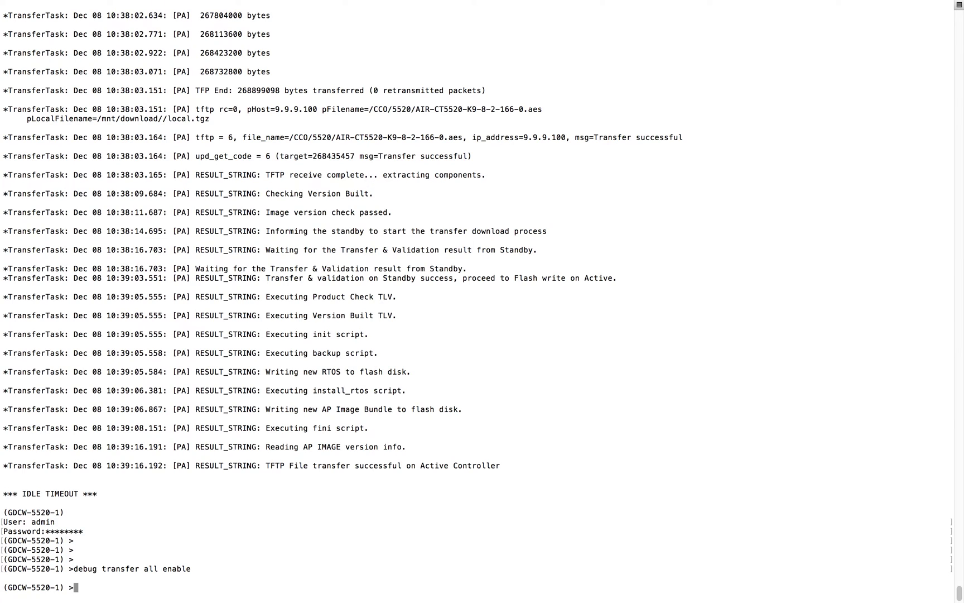
triple_click(444, 466)
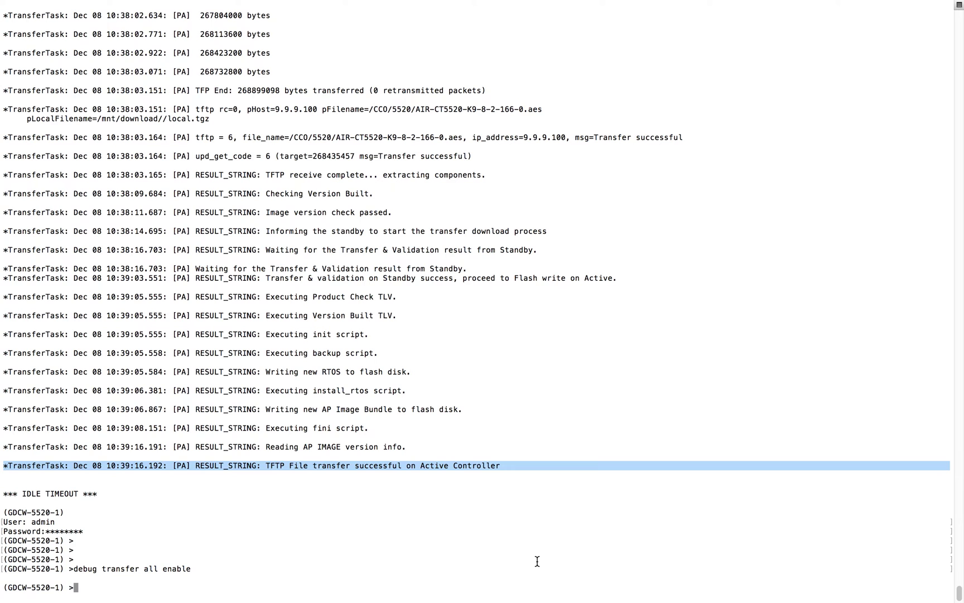
- Highlight 'File transfer is successful' on the web Download File page, then return to the console
key(ctrl+Left)
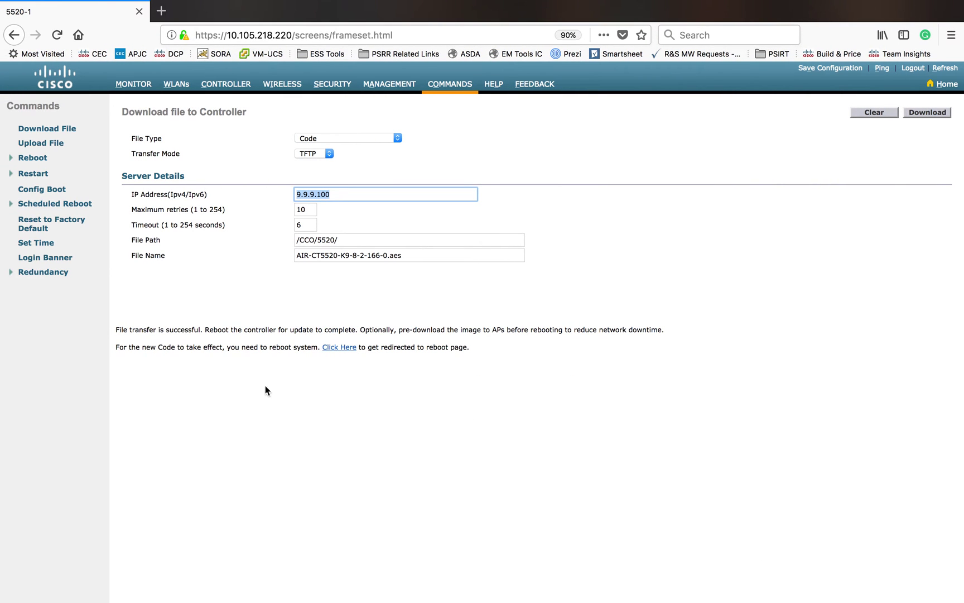
drag(130, 329, 330, 348)
click(409, 415)
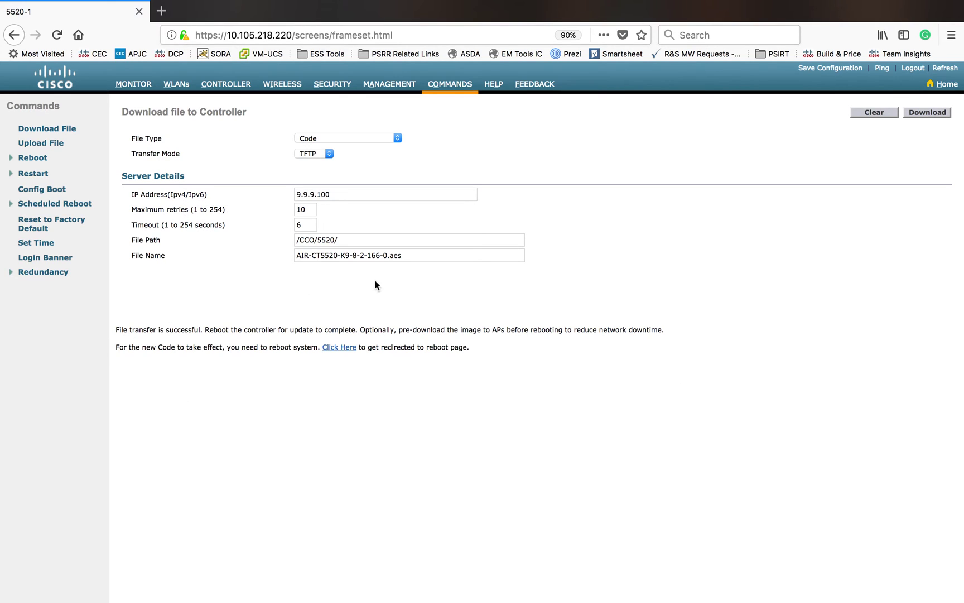
key(ctrl+Right)
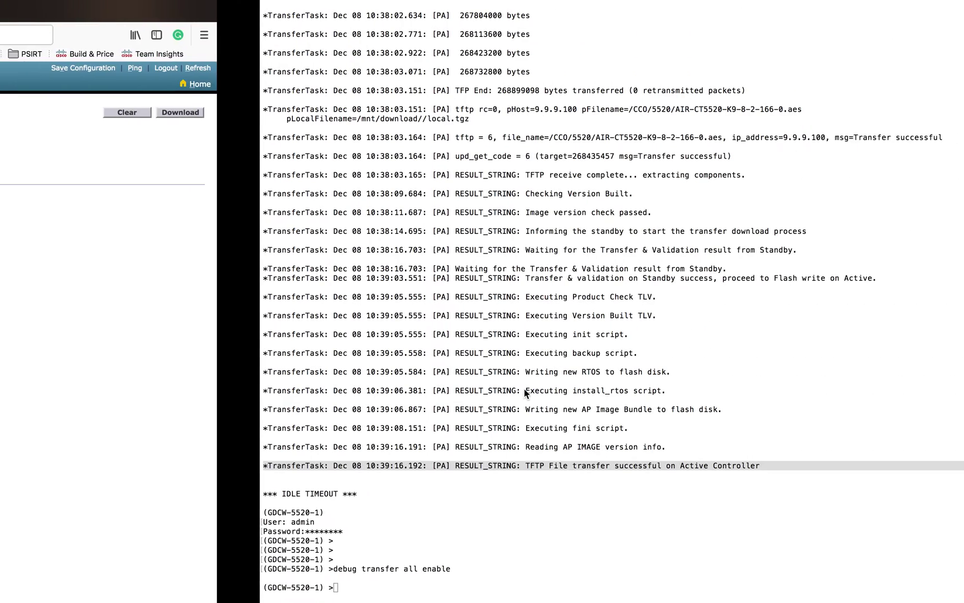
- Run 'show boot' and highlight the primary and backup boot image lines
text(show boot)
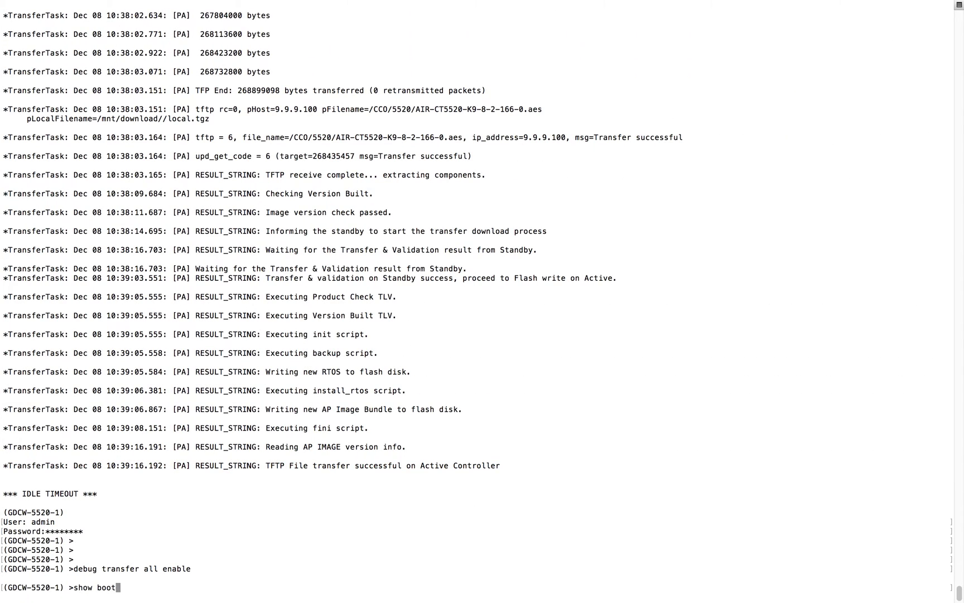
key(Return)
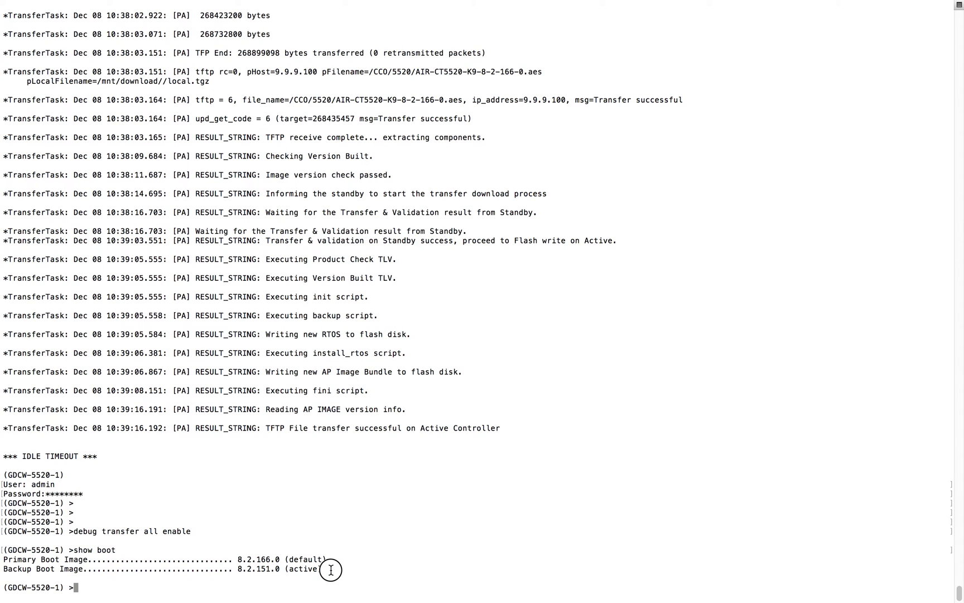
drag(331, 570, 3, 559)
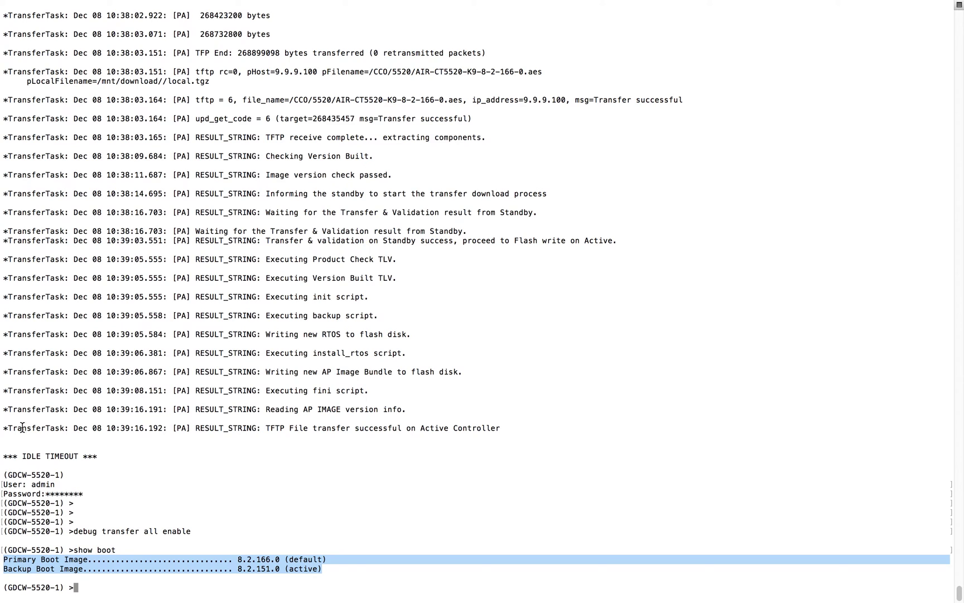
click(304, 568)
- Point out 8.2.151.0 active as backup and 8.2.166.0 as primary, then enter 'reset system'
triple_click(304, 568)
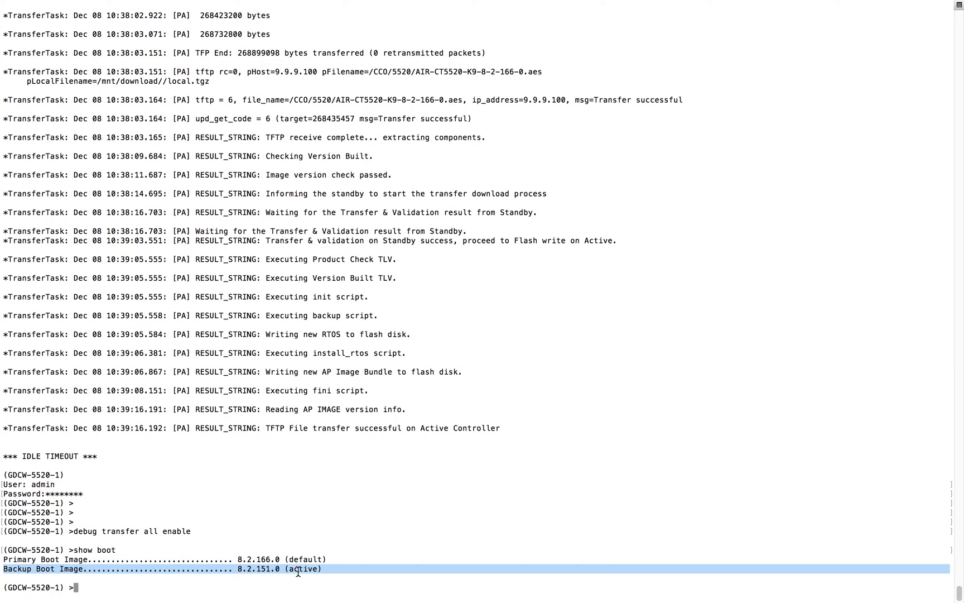
double_click(304, 568)
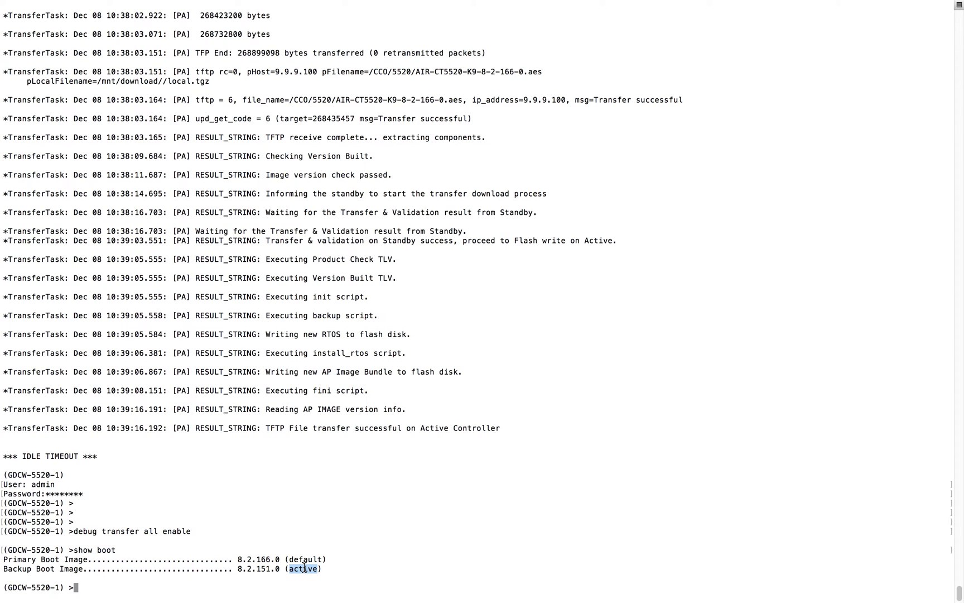
triple_click(306, 559)
click(473, 553)
text(reset system)
- Run 'reset system', answer y to save changes, and let the controller reboot
key(Return)
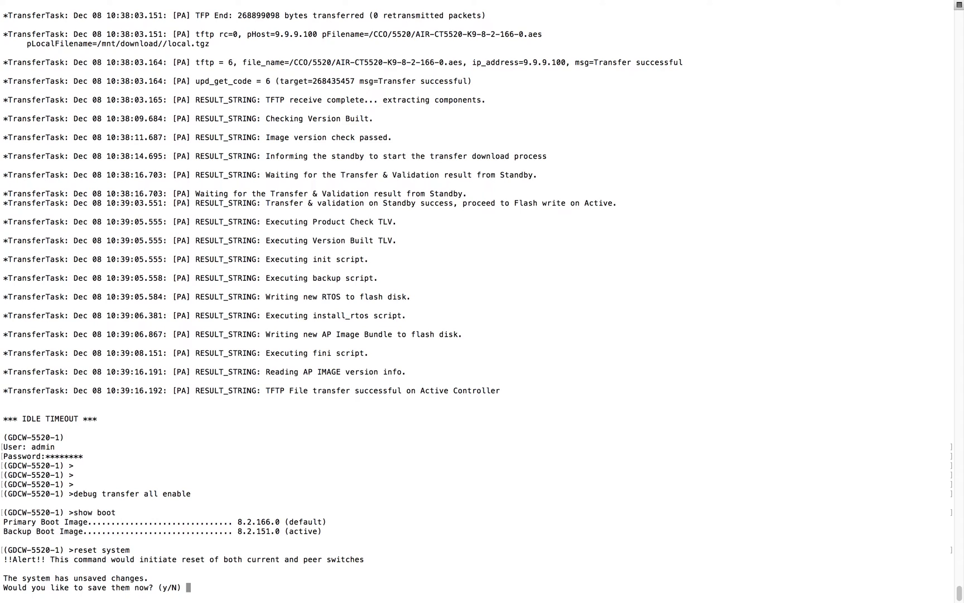
text(y)
key(Return)
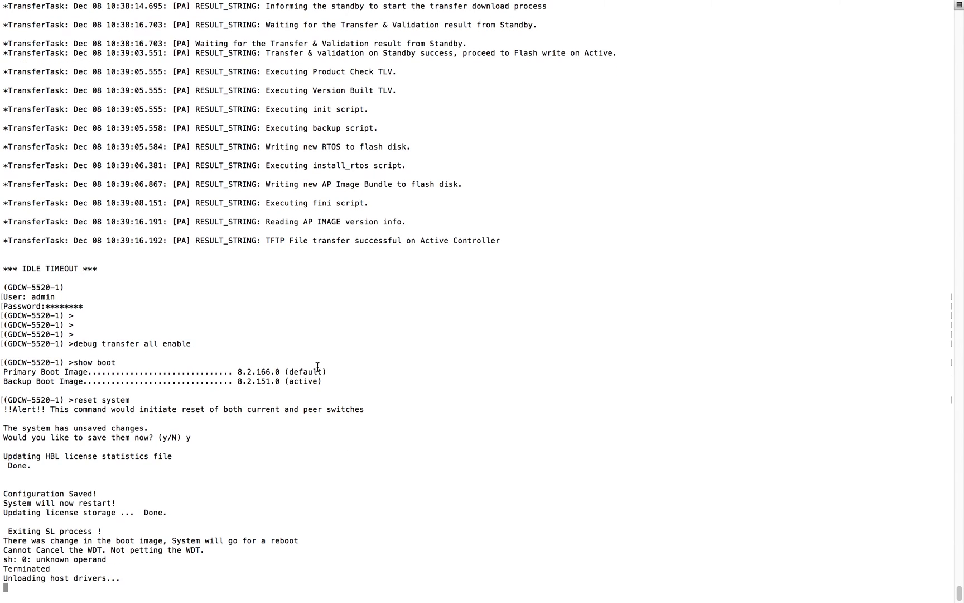
drag(327, 380, 5, 366)
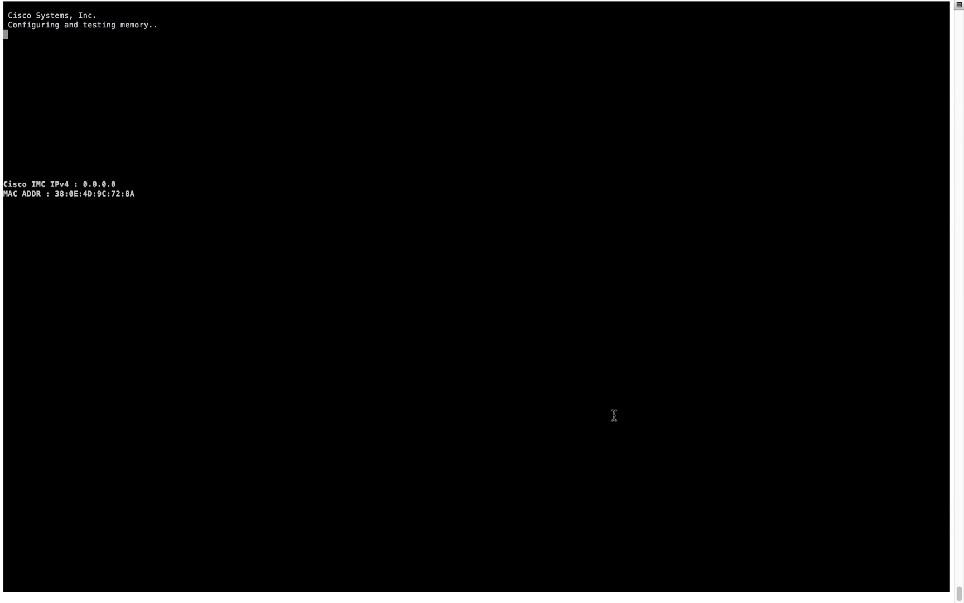
- Try the web GUI's MONITOR page during the reboot, then watch the console load the primary image
key(super+Tab)
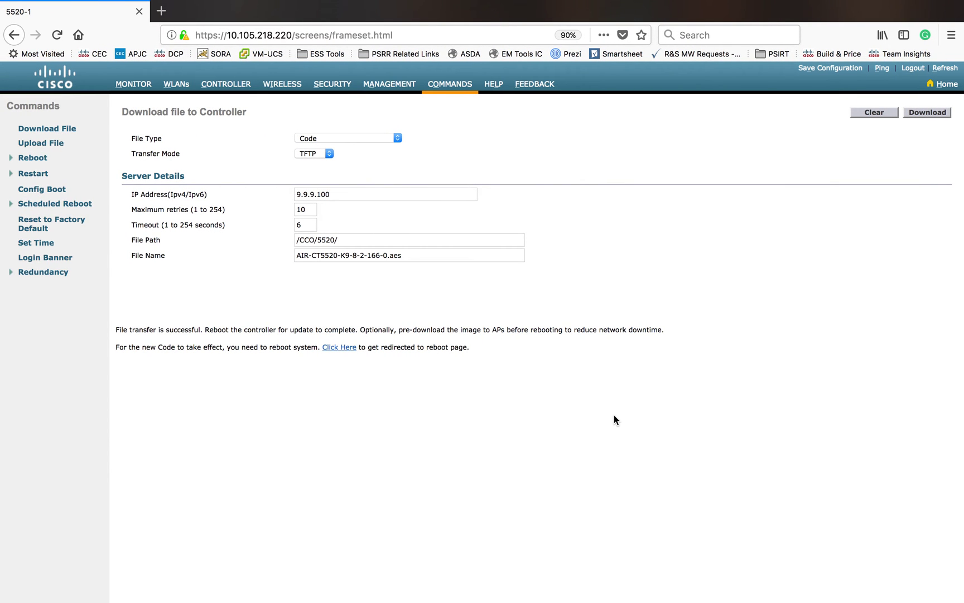
key(super+Tab)
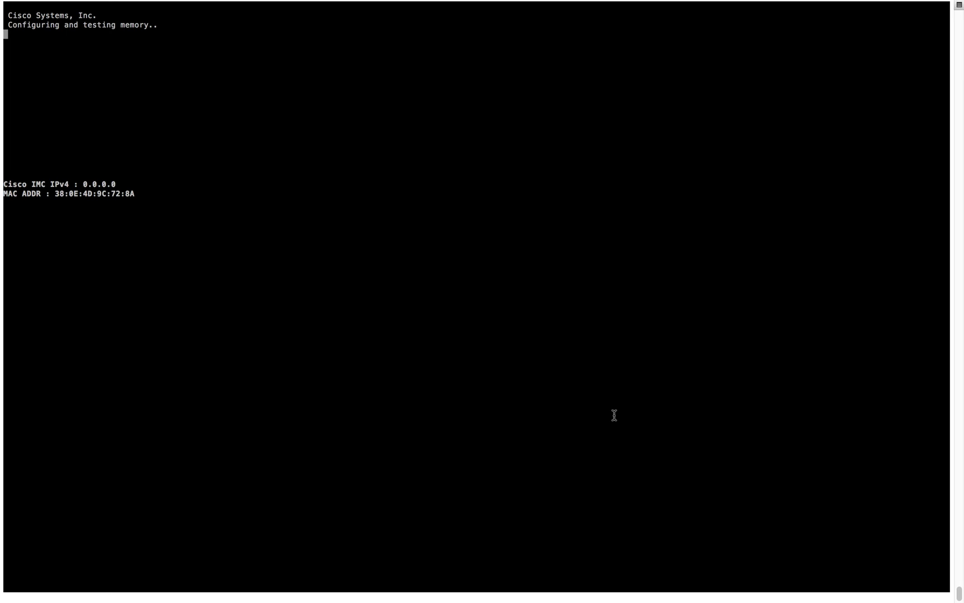
key(ctrl+Left)
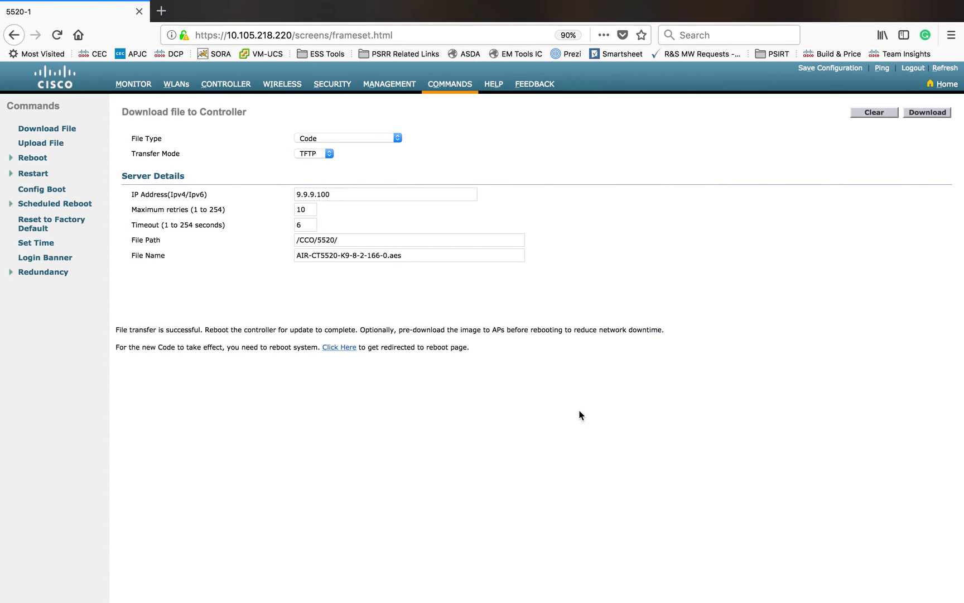
click(130, 86)
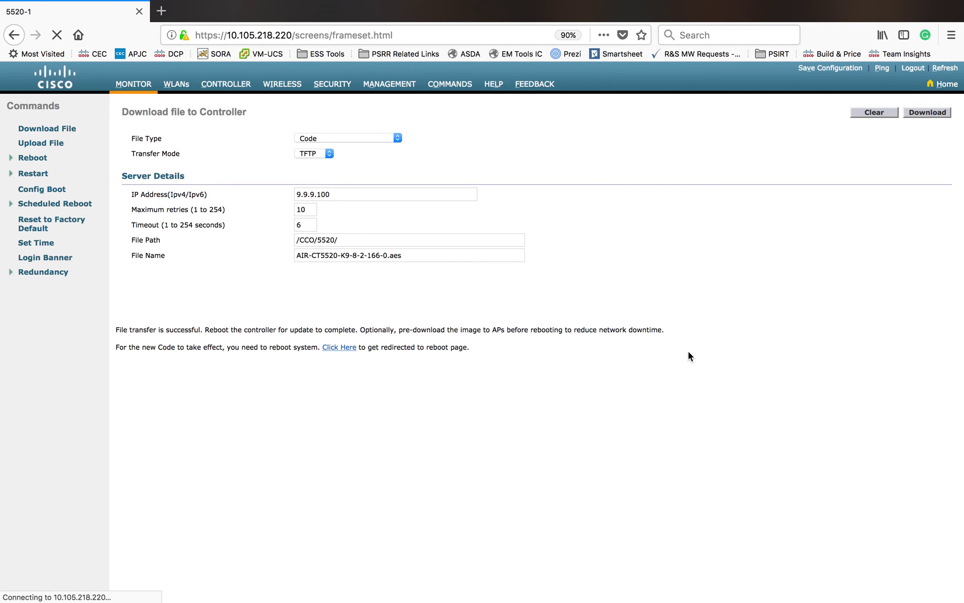
key(ctrl+Right)
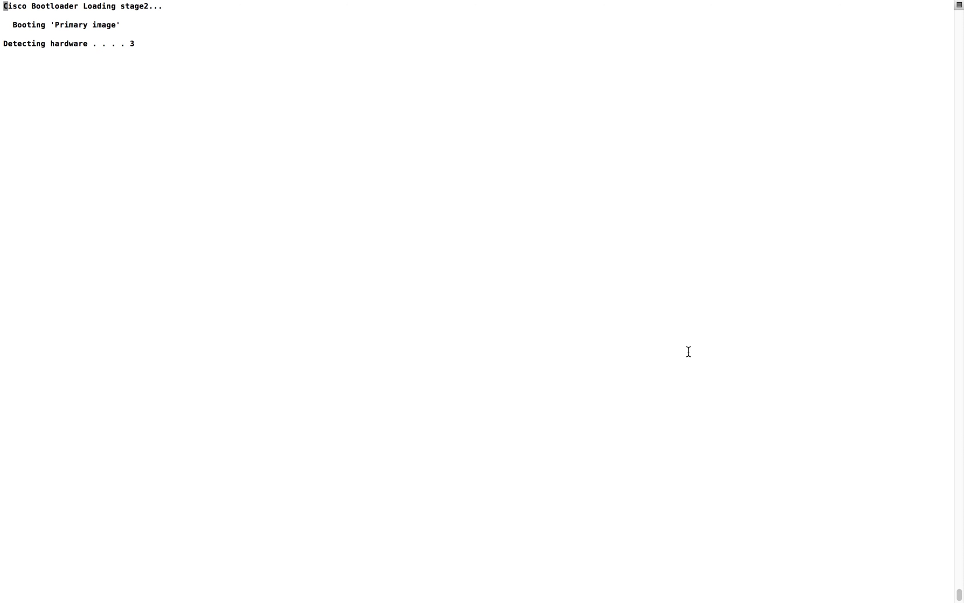
- Watch the controller boot AireOS 8.2.166.0 and start all services up to the login prompt
drag(13, 26, 70, 27)
click(143, 103)
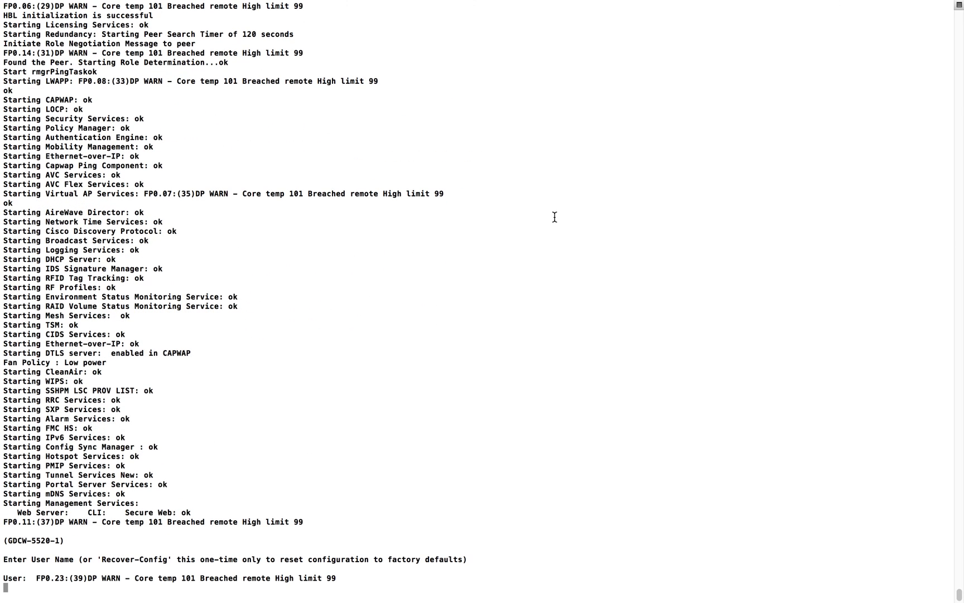
- Log back into the controller CLI as admin with the account password
key(Return)
key(Return)
key(Return)
key(Return)
key(Return)
key(Return)
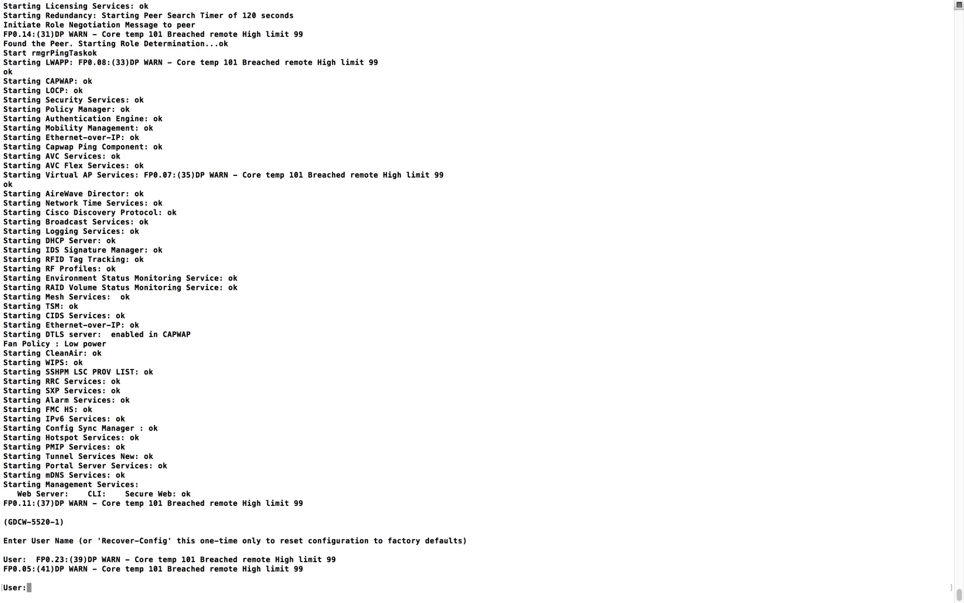
text(admin)
key(Return)
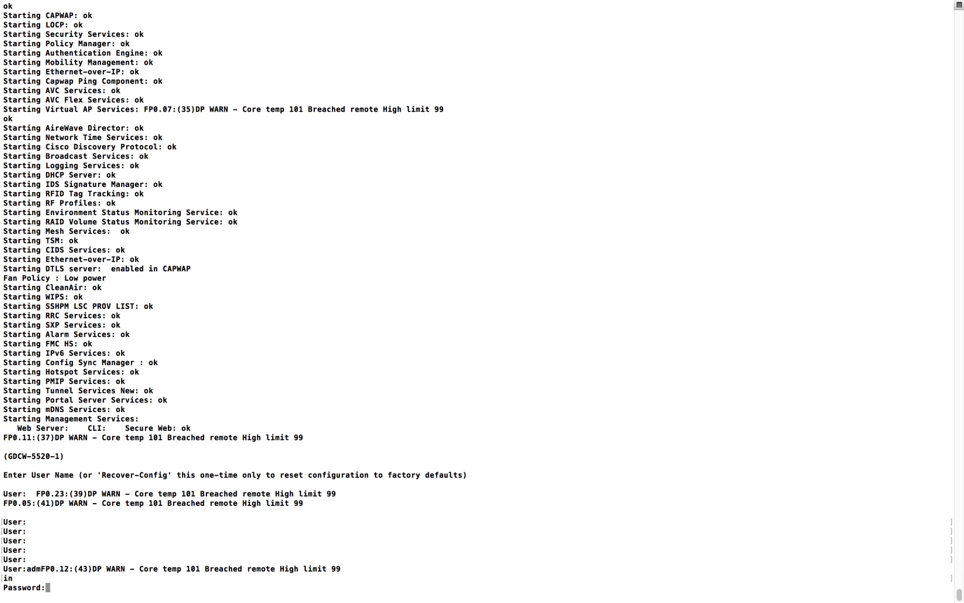
text(********)
key(Return)
key(Return)
key(Return)
key(Return)
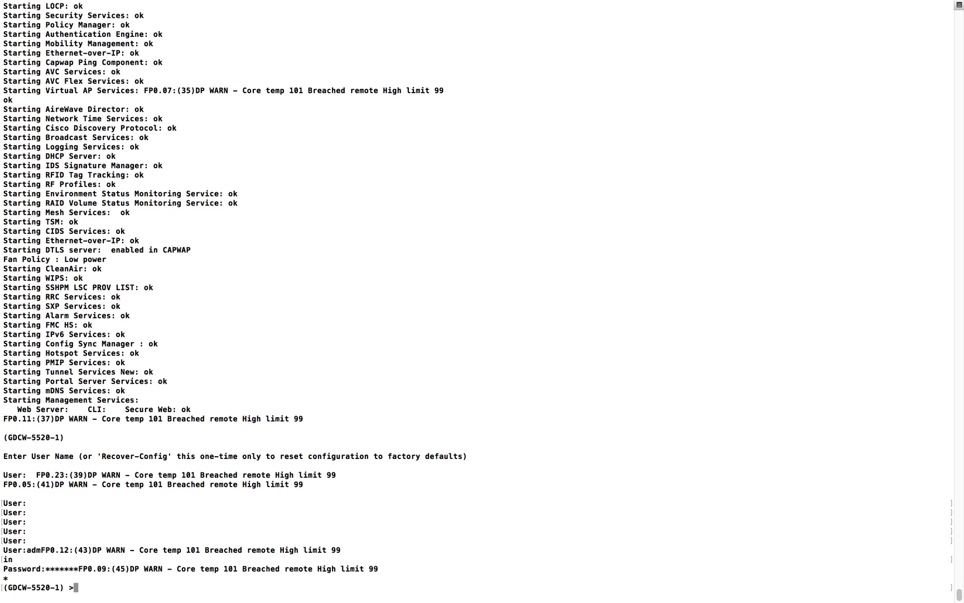
- Run 'show boot' and highlight the active 8.2.166.0 primary boot image line
key(Return)
key(Return)
key(Return)
key(Return)
key(Return)
key(Return)
key(Return)
key(Return)
key(Return)
key(Return)
text(s)
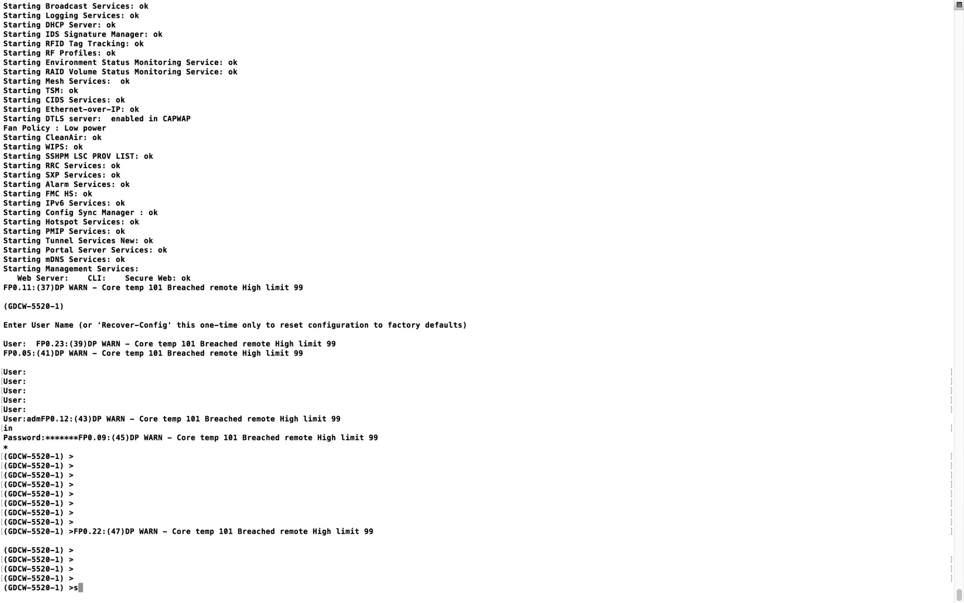
text(how boot)
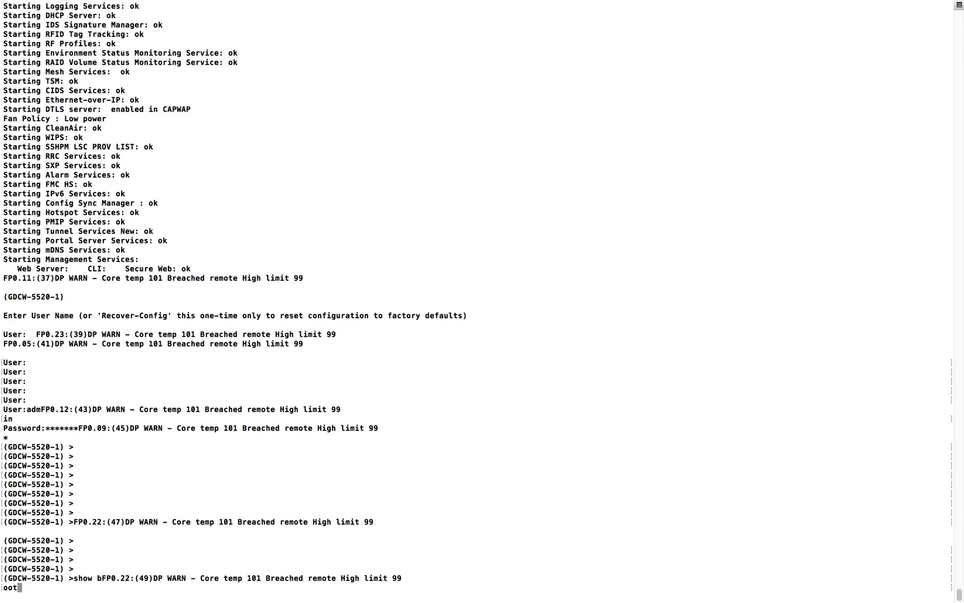
key(Return)
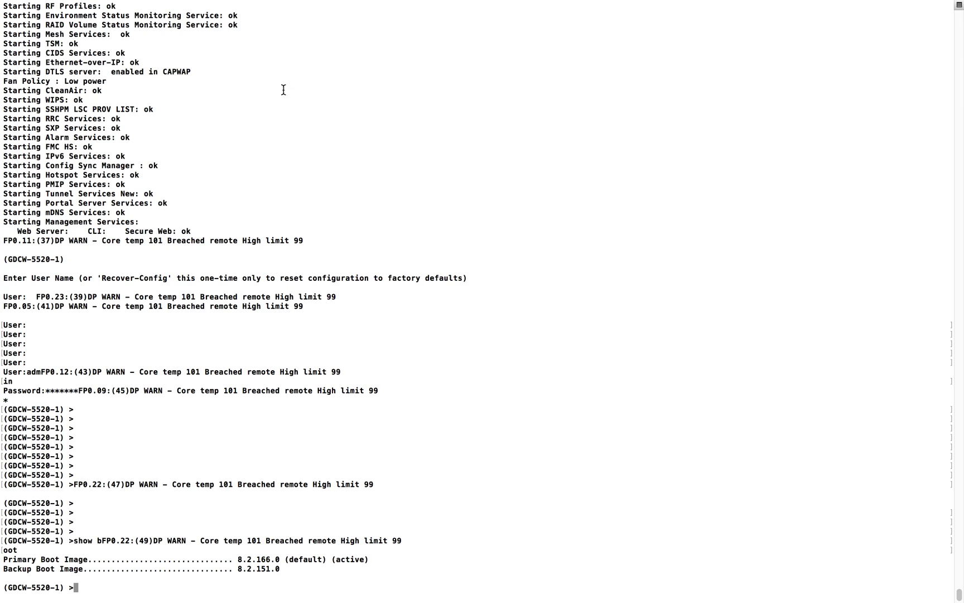
triple_click(269, 558)
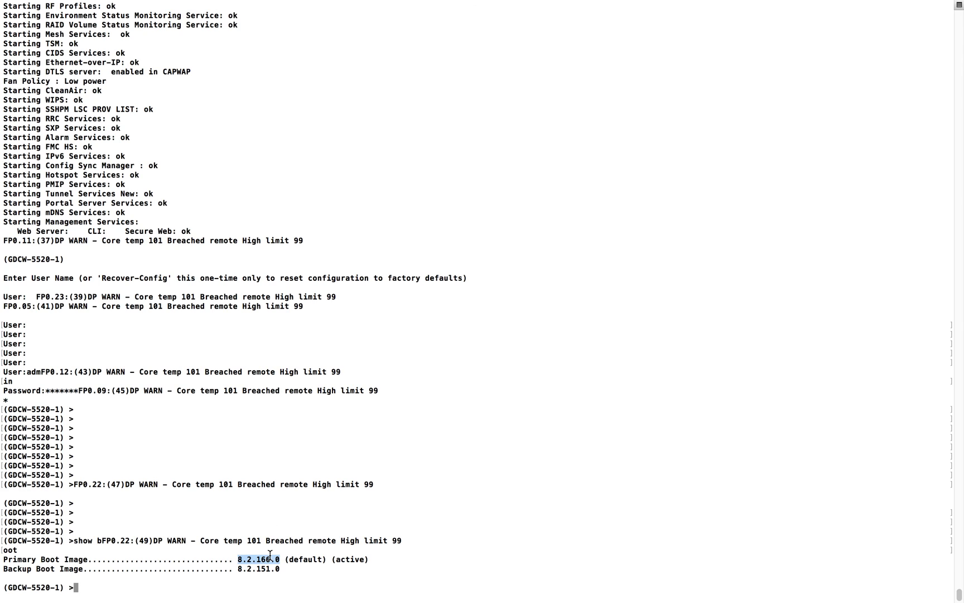
click(360, 566)
key(Return)
key(Return)
key(Return)
key(Return)
text(show )
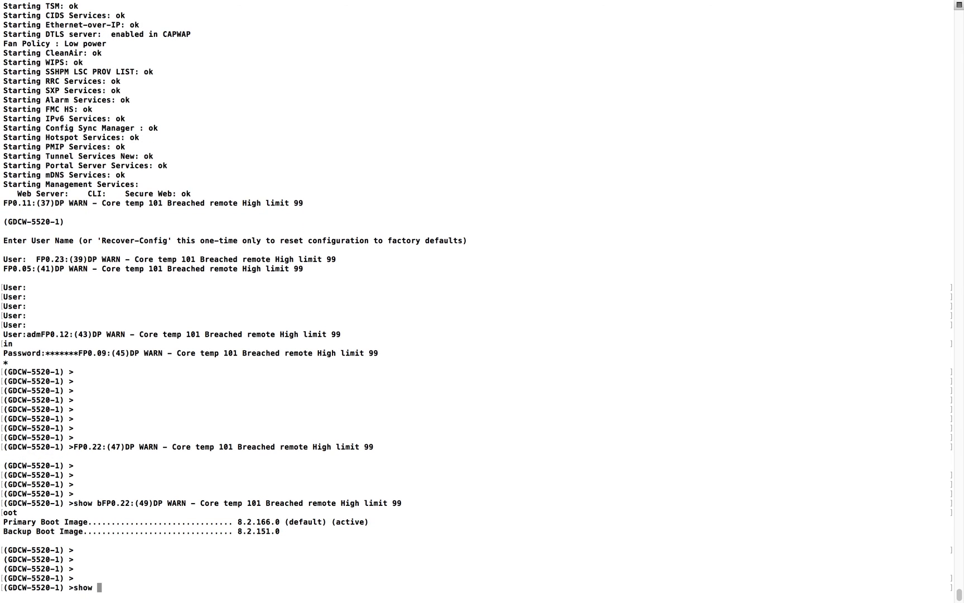
text(redundancy summary)
- Run the redundancy summary and highlight SSO ENABLED, Local State ACTIVE and Peer State STANDBY HOT
key(Return)
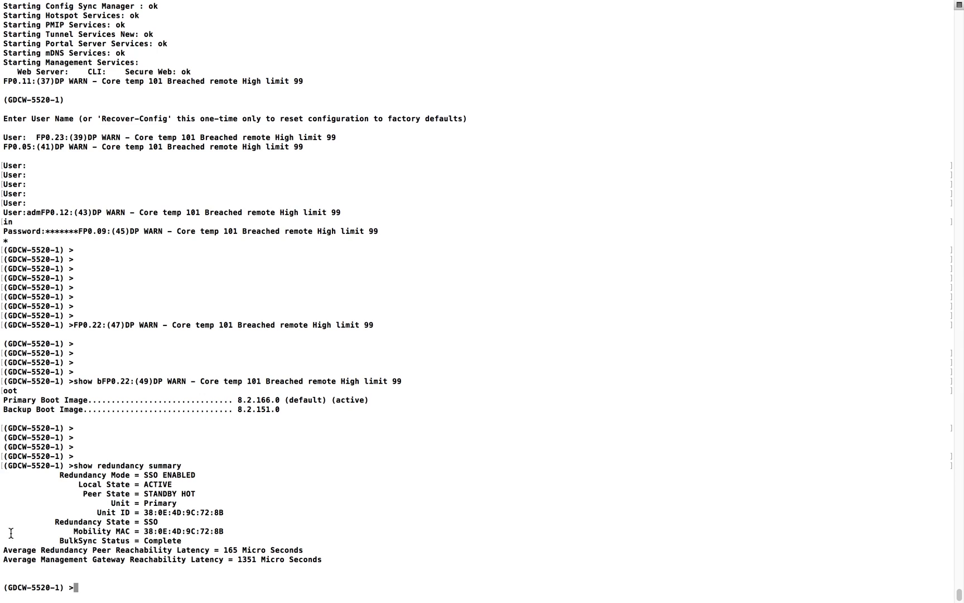
drag(158, 475, 163, 475)
triple_click(158, 484)
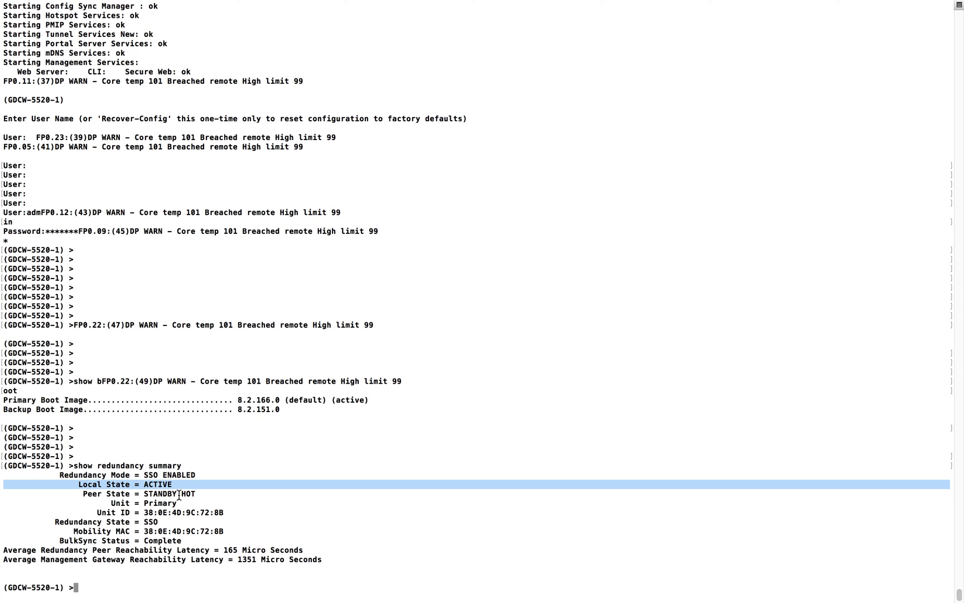
click(179, 495)
triple_click(178, 495)
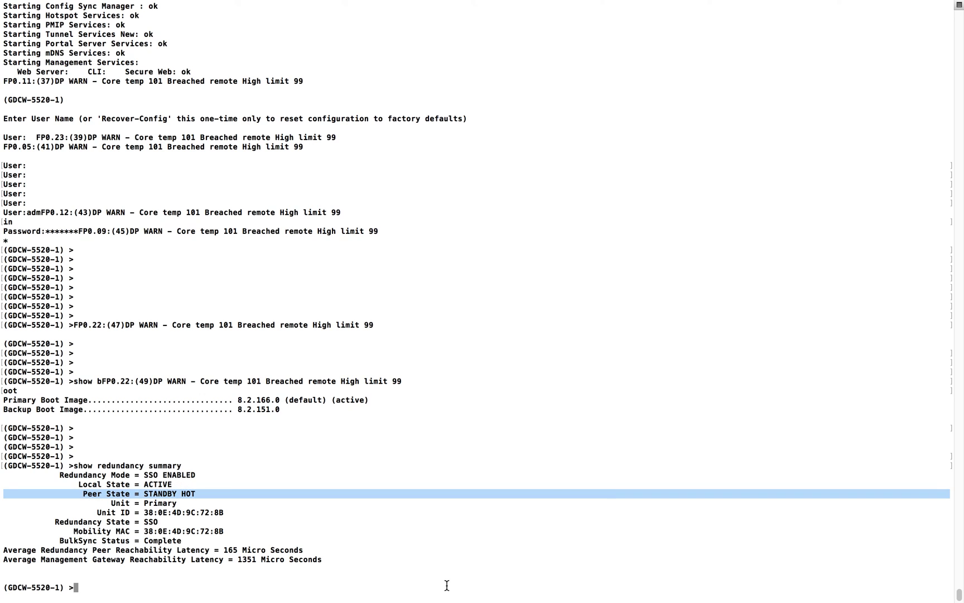